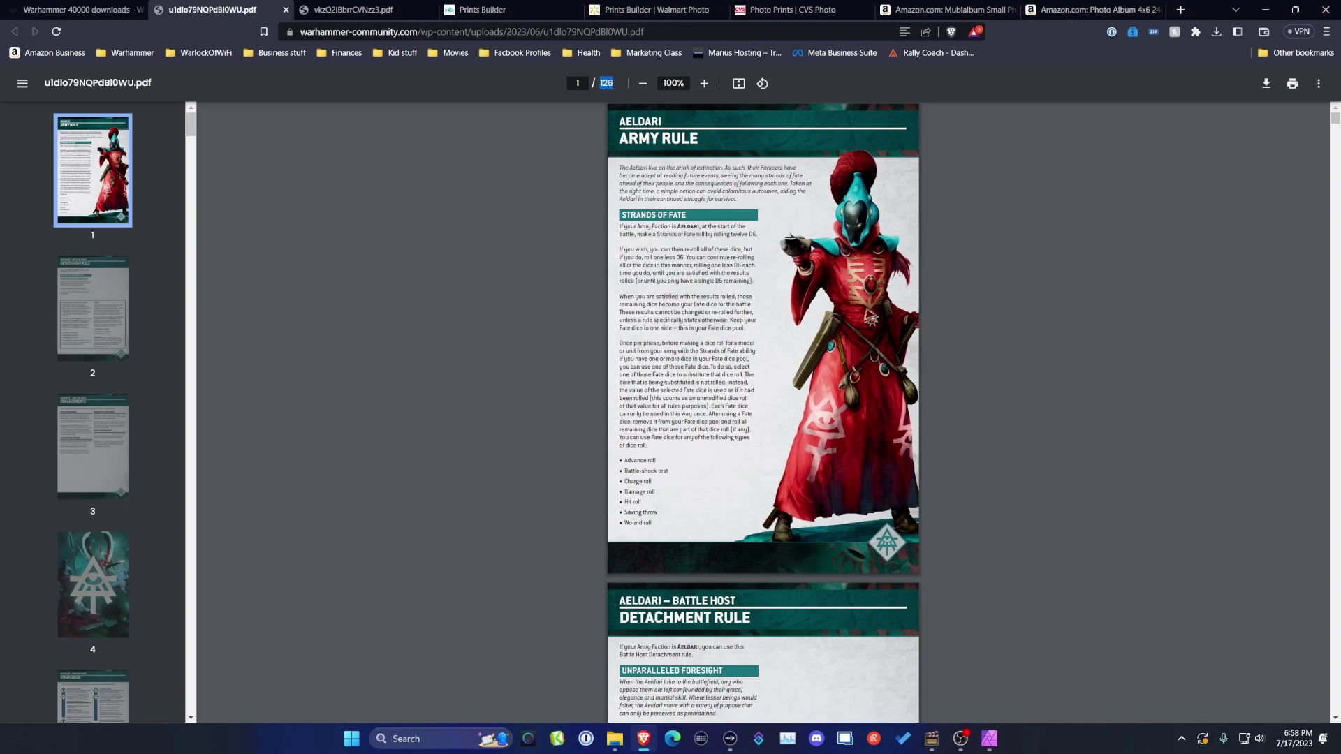
Bring the Aeldari Cards File Explorer window forward from the taskbar.
mouse_move(615, 739)
left_click(657, 698)
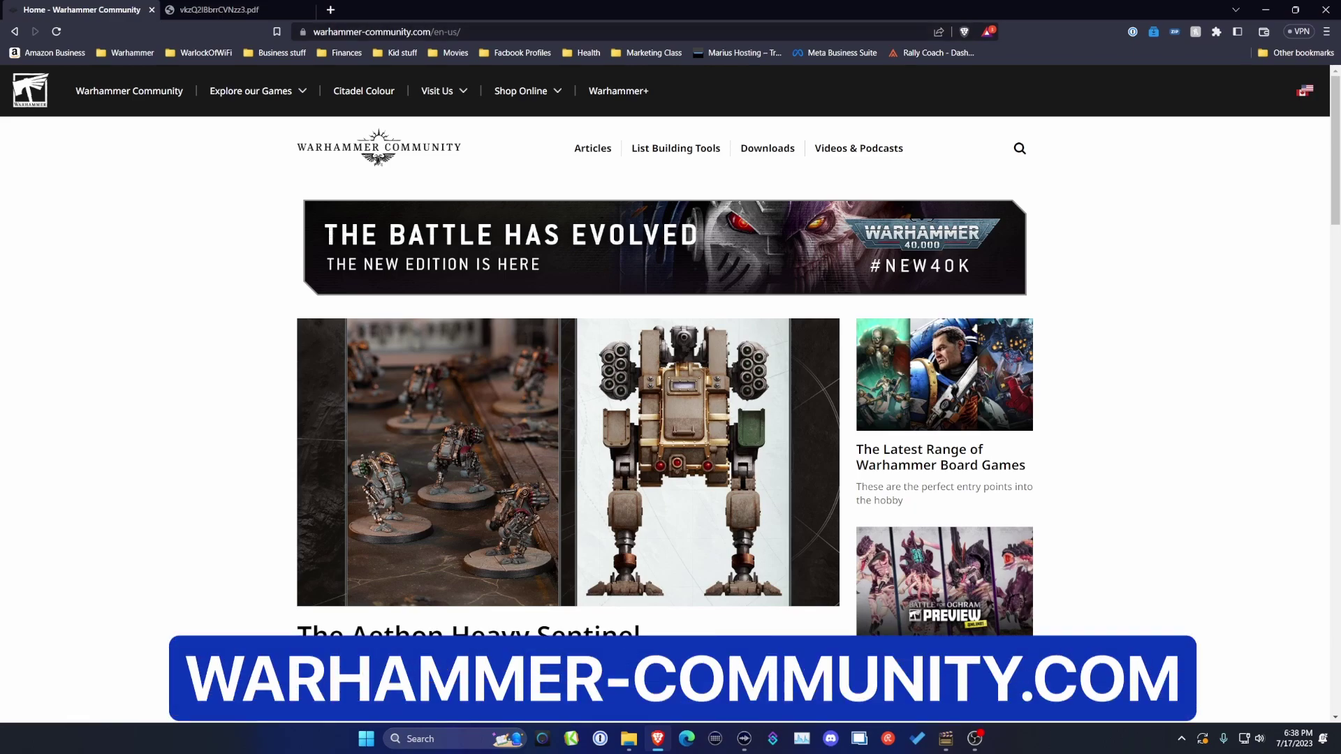
Open the Warhammer 40,000 downloads page and sort the downloads A-Z.
mouse_move(767, 148)
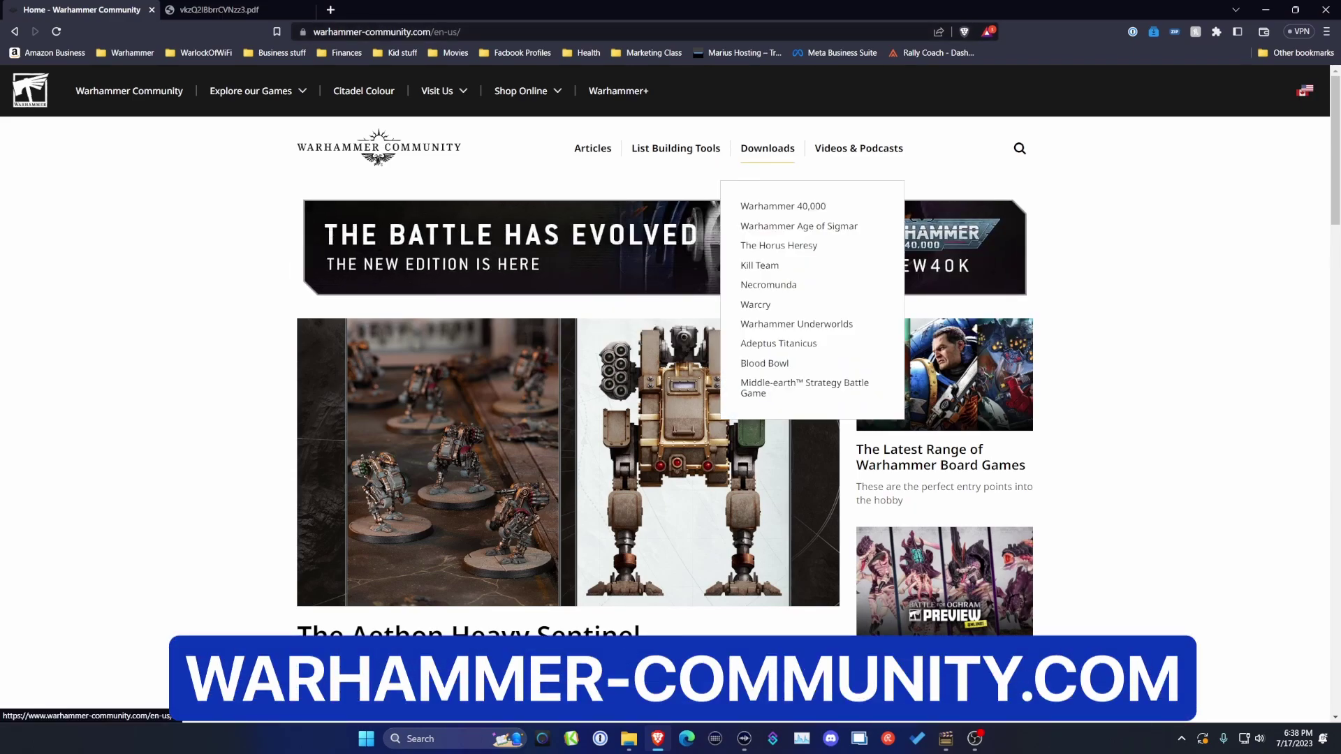
left_click(783, 206)
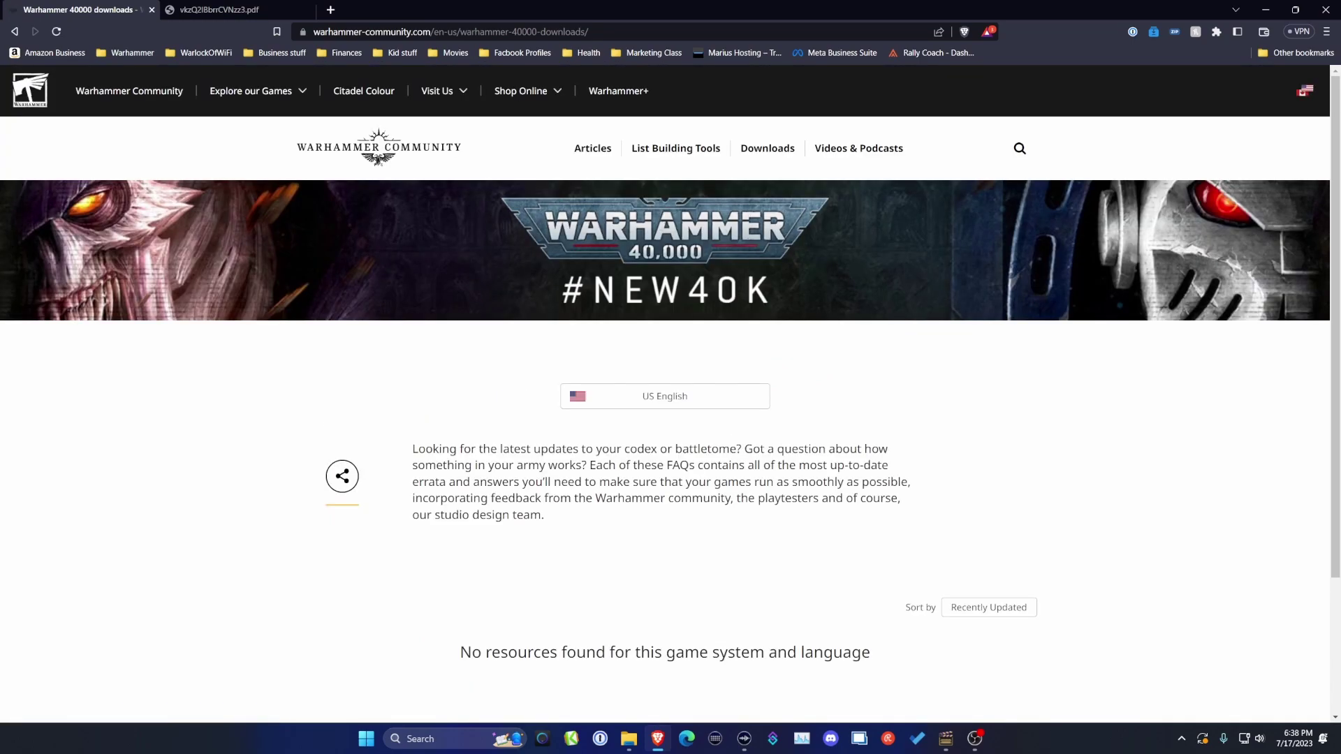
scroll(671, 392, "down", 3)
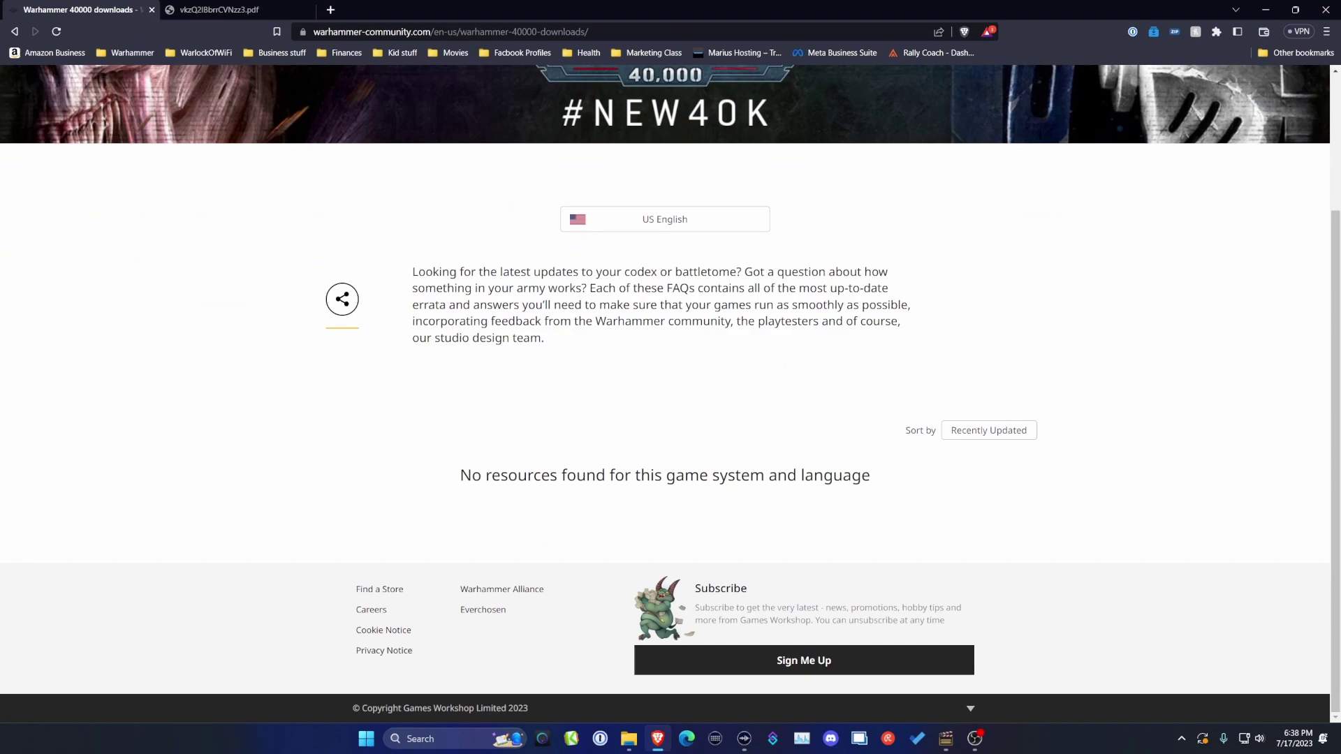
left_click(989, 430)
left_click(989, 458)
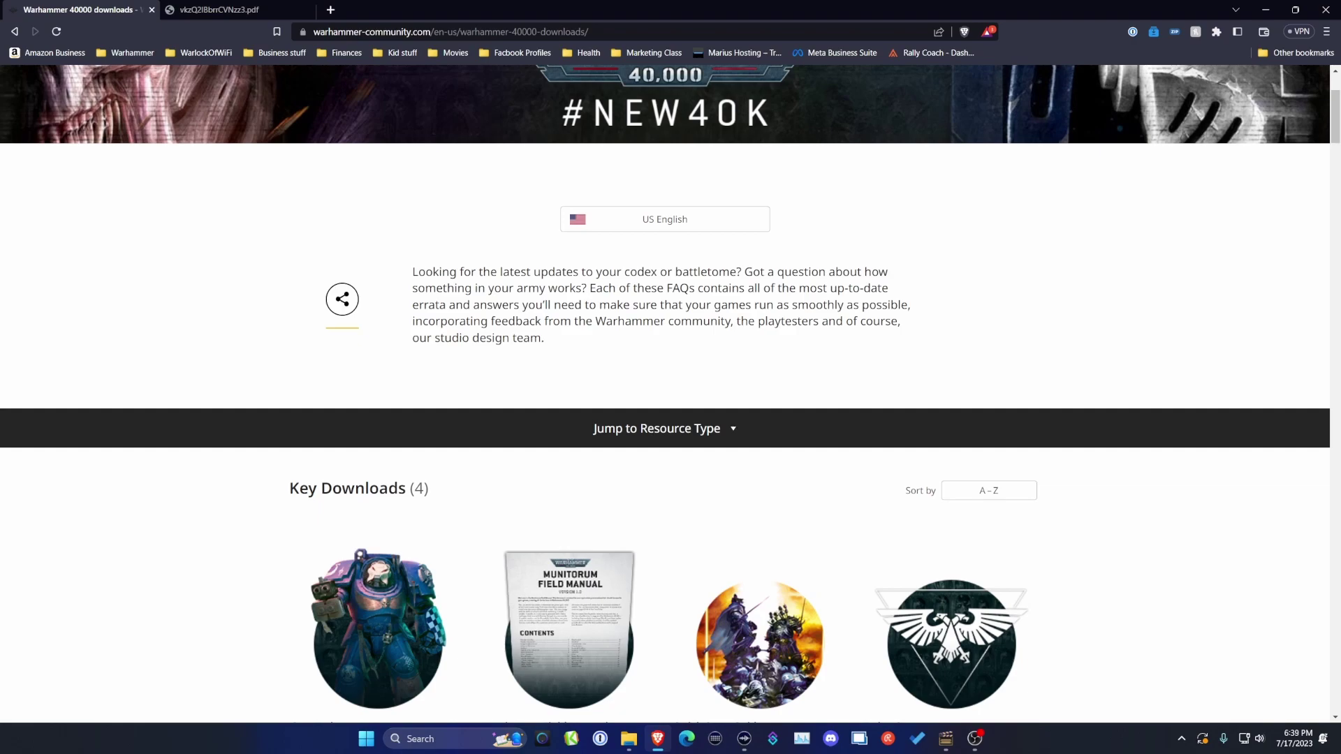
Under Indexes, FAQs and Errata, download the Aeldari index PDF.
scroll(670, 394, "down", 4)
scroll(670, 394, "down", 2)
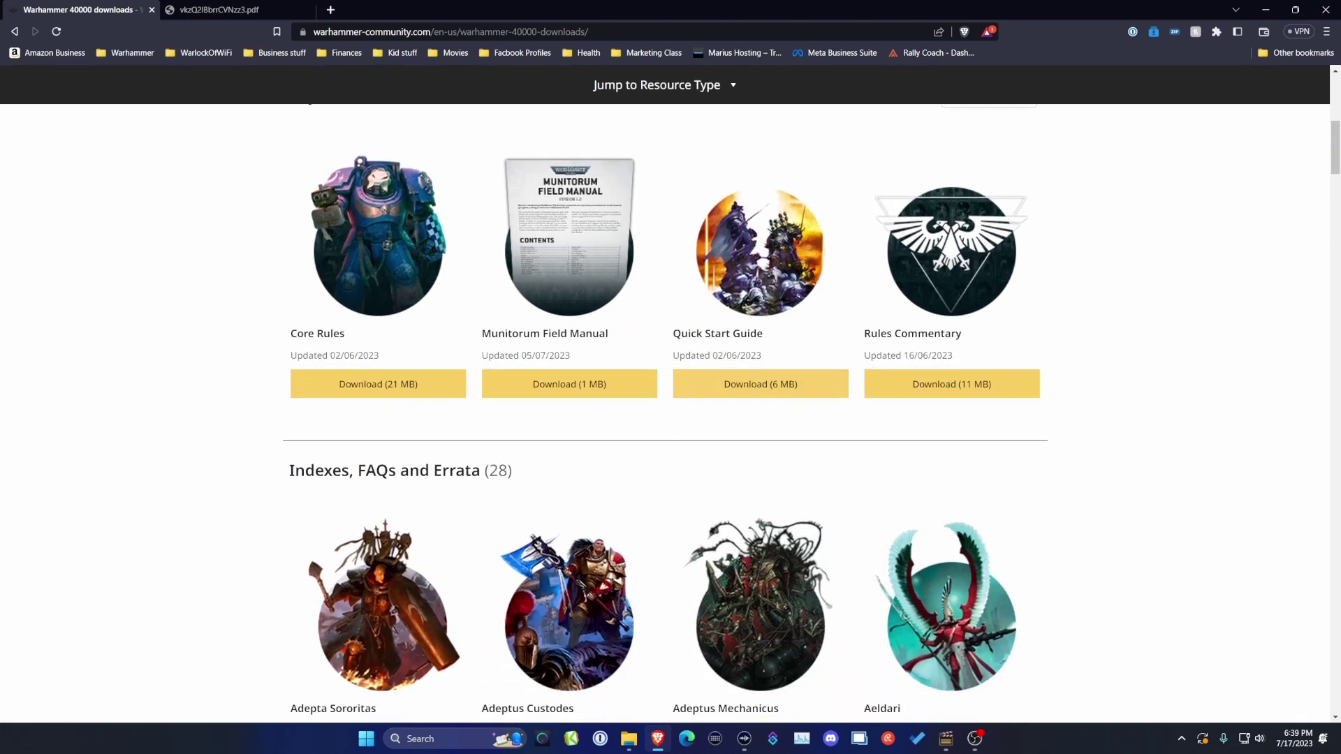
scroll(671, 394, "down", 5)
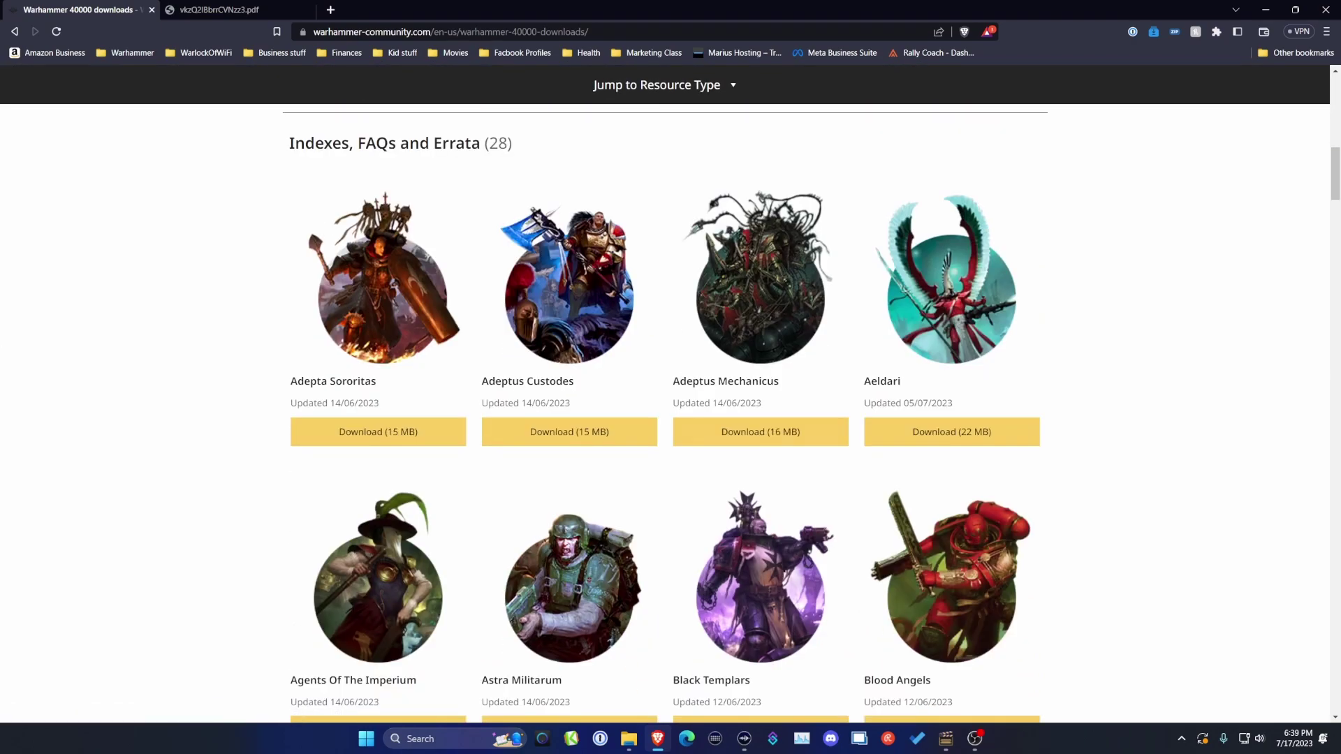
left_click(951, 432)
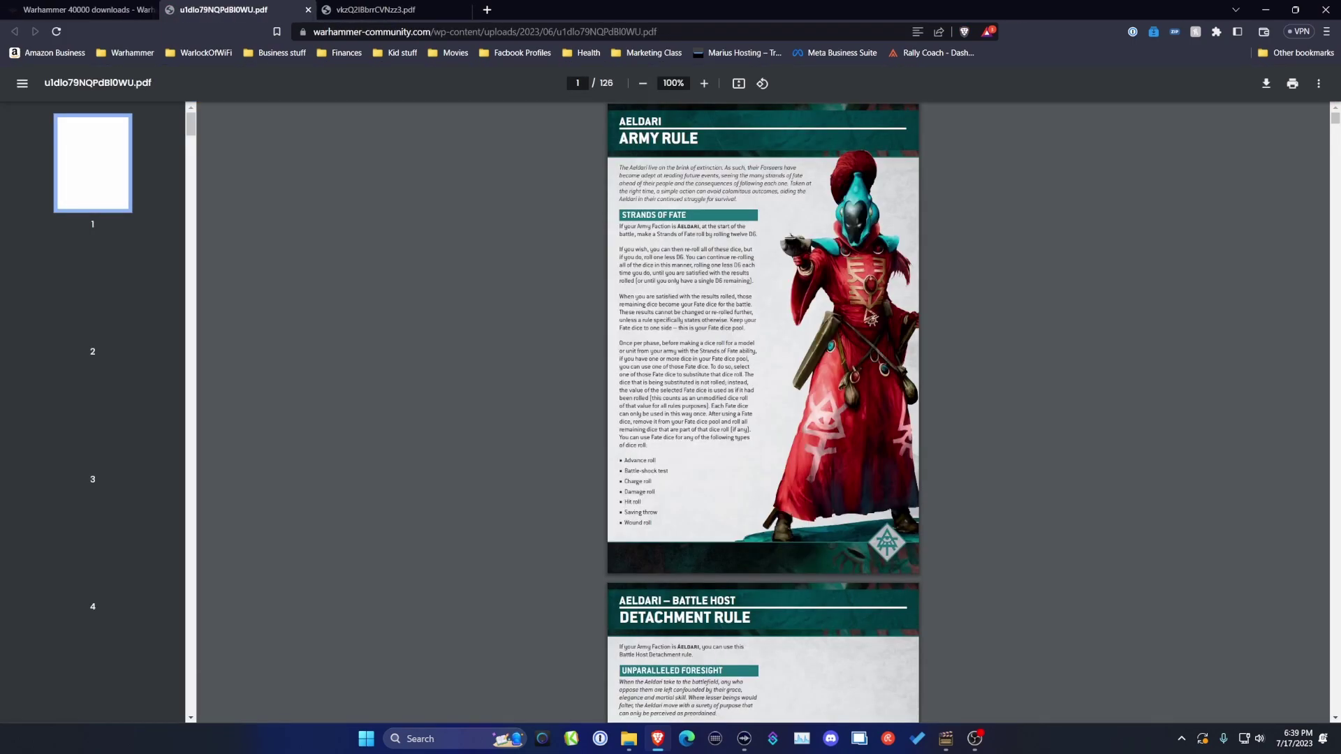
Save the 126-page PDF as 'Aeldari' in Dropbox > Warhammer40k > Datacards.
double_click(606, 83)
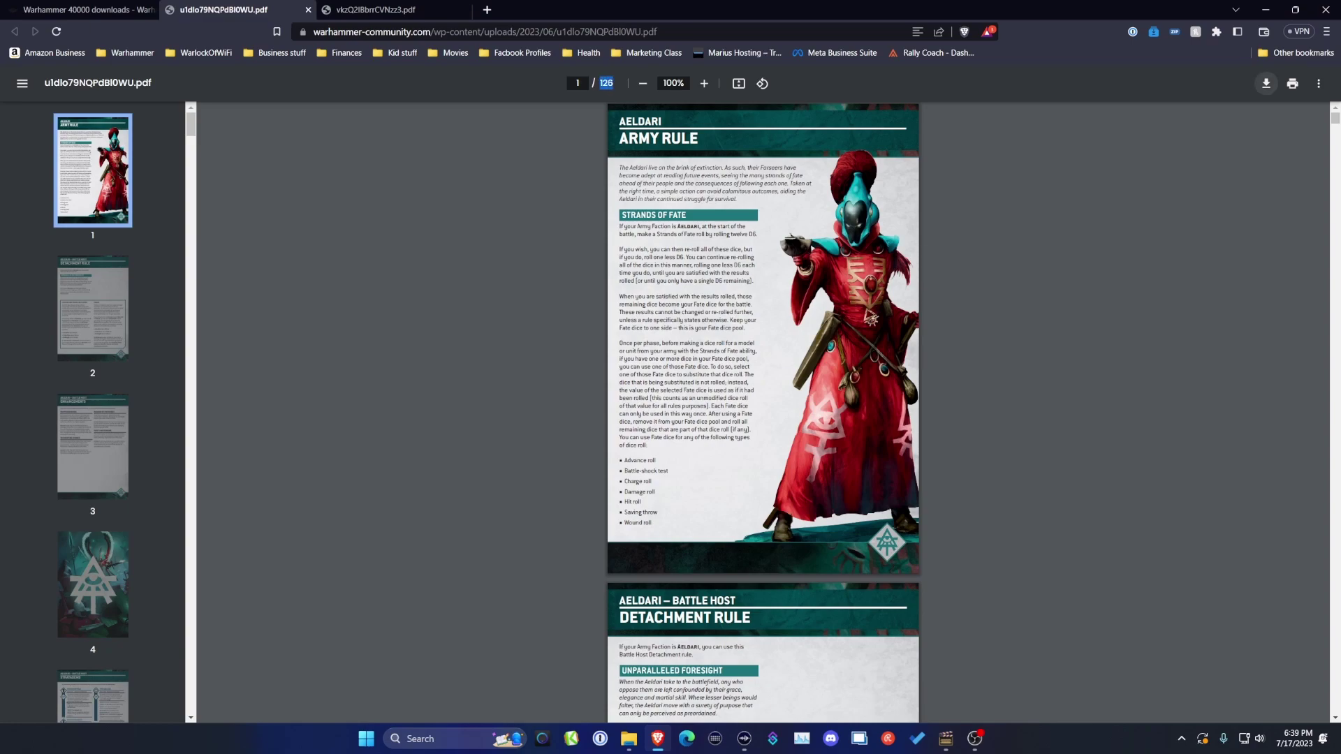
left_click(1266, 83)
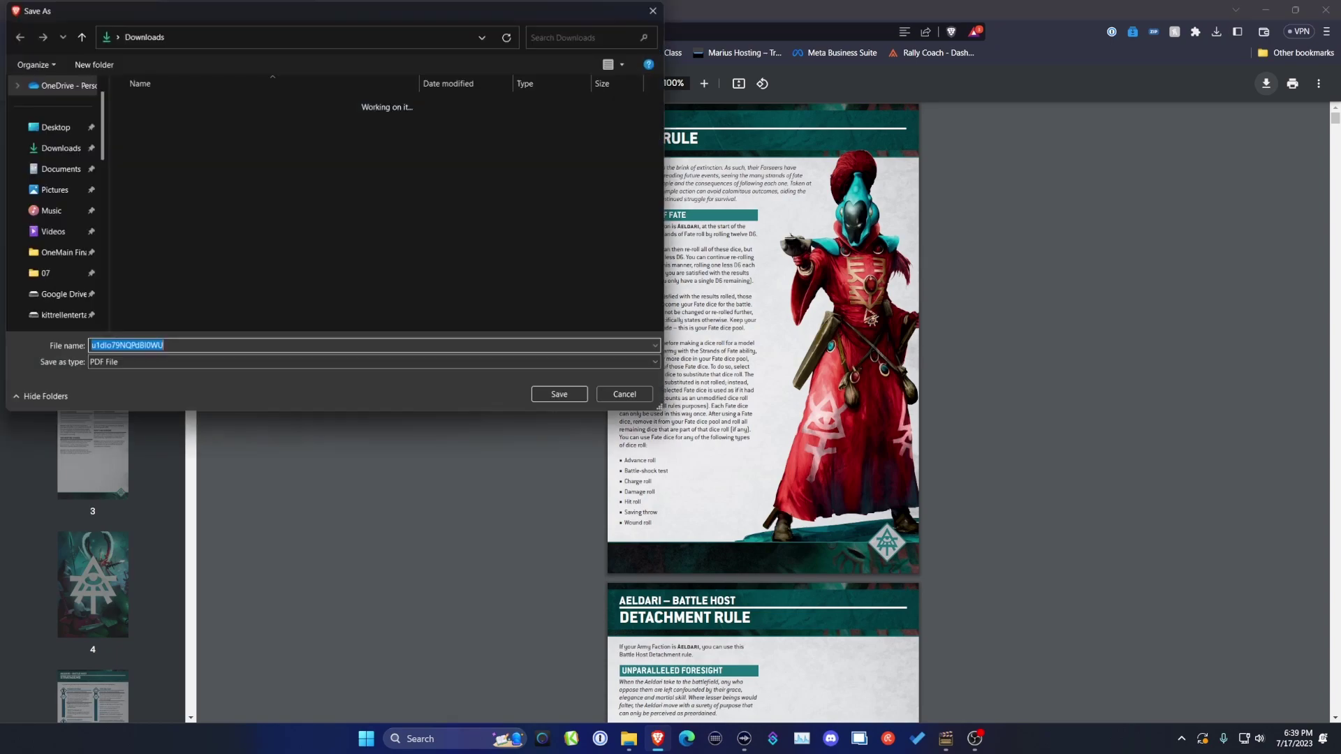
scroll(56, 258, "down", 10)
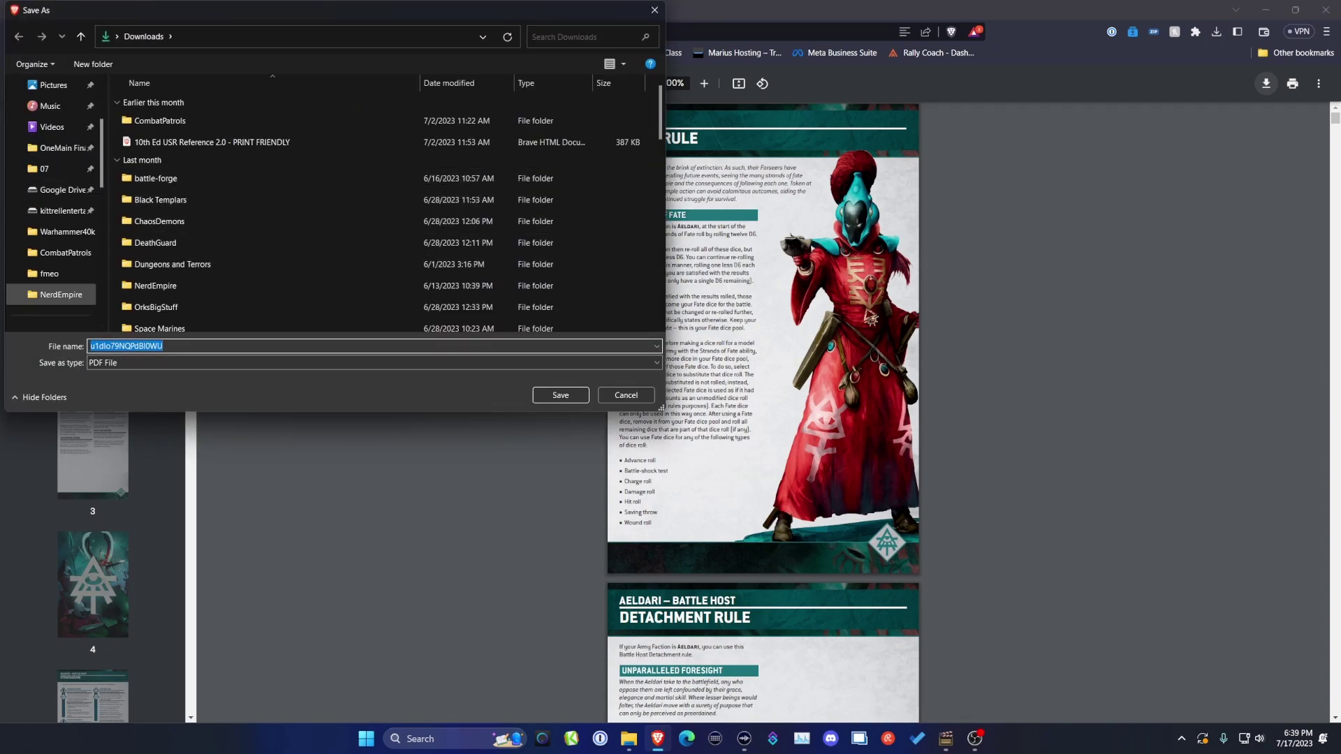
scroll(56, 279, "down", 3)
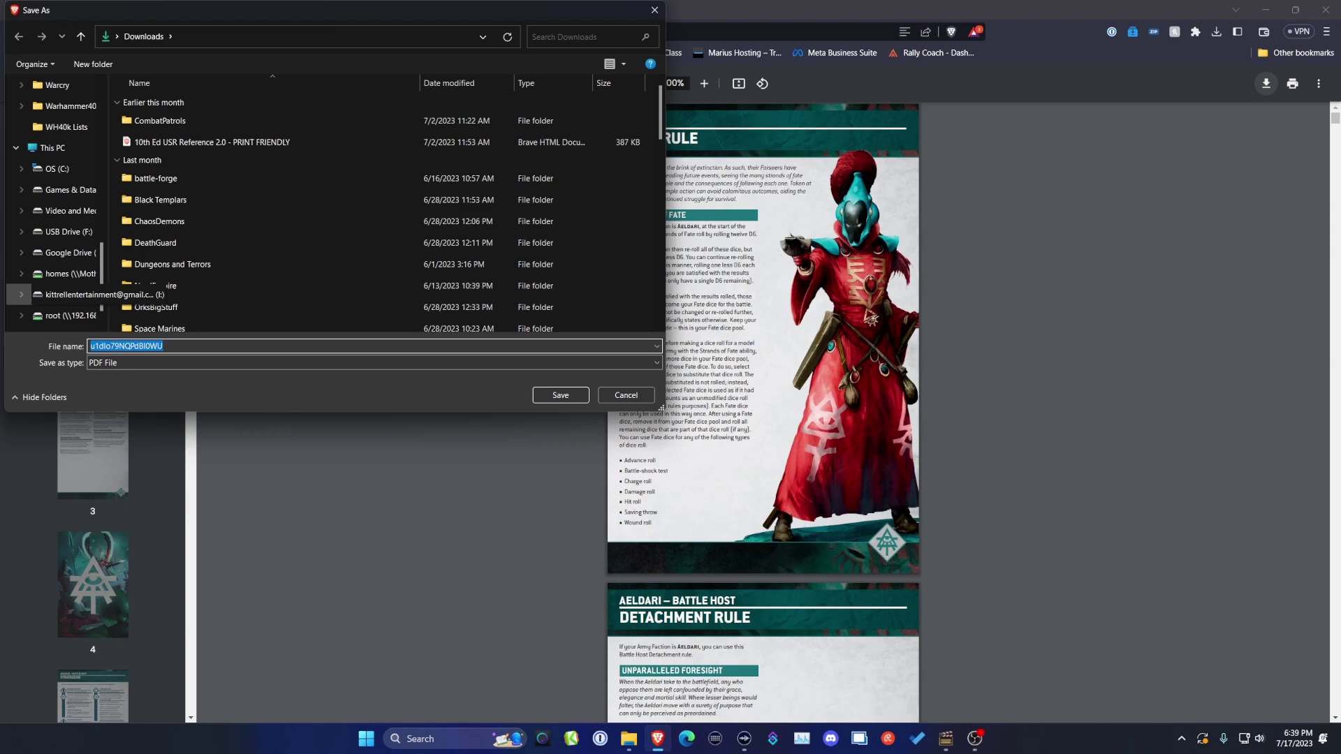
scroll(56, 209, "up", 3)
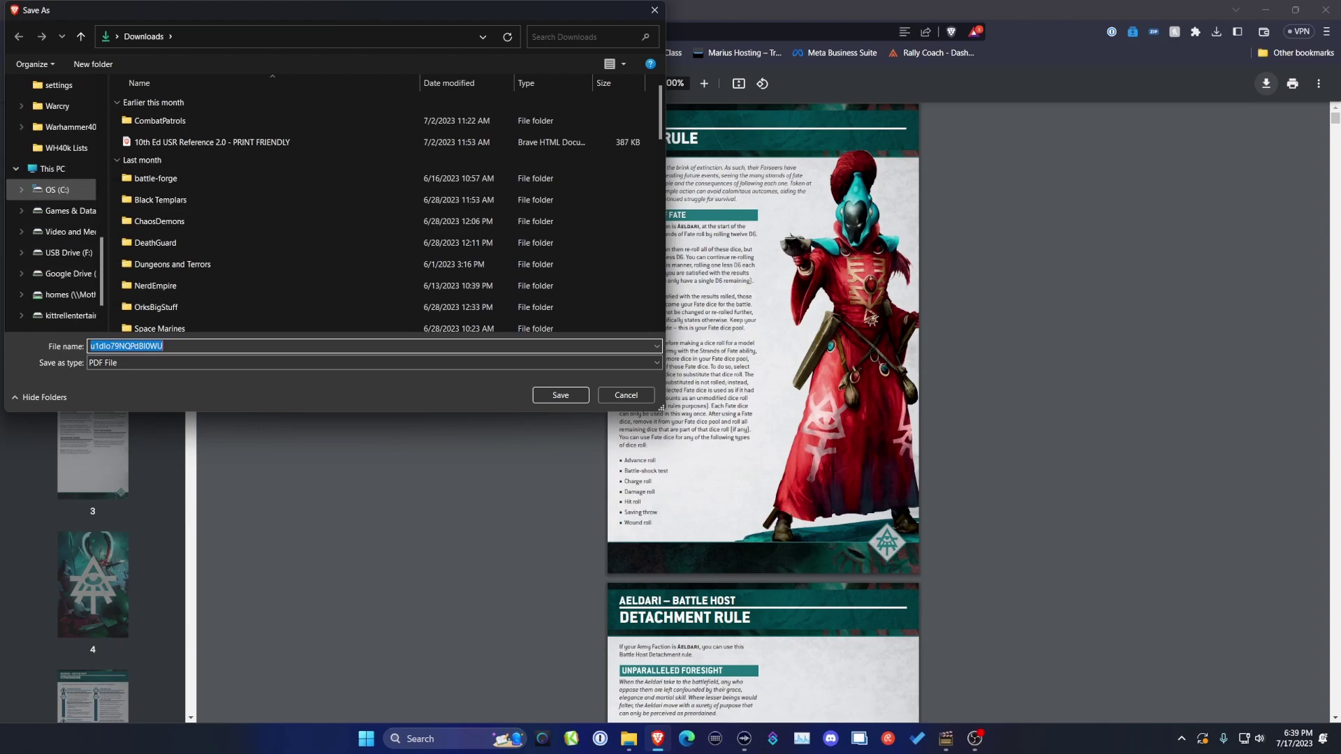
left_click(70, 127)
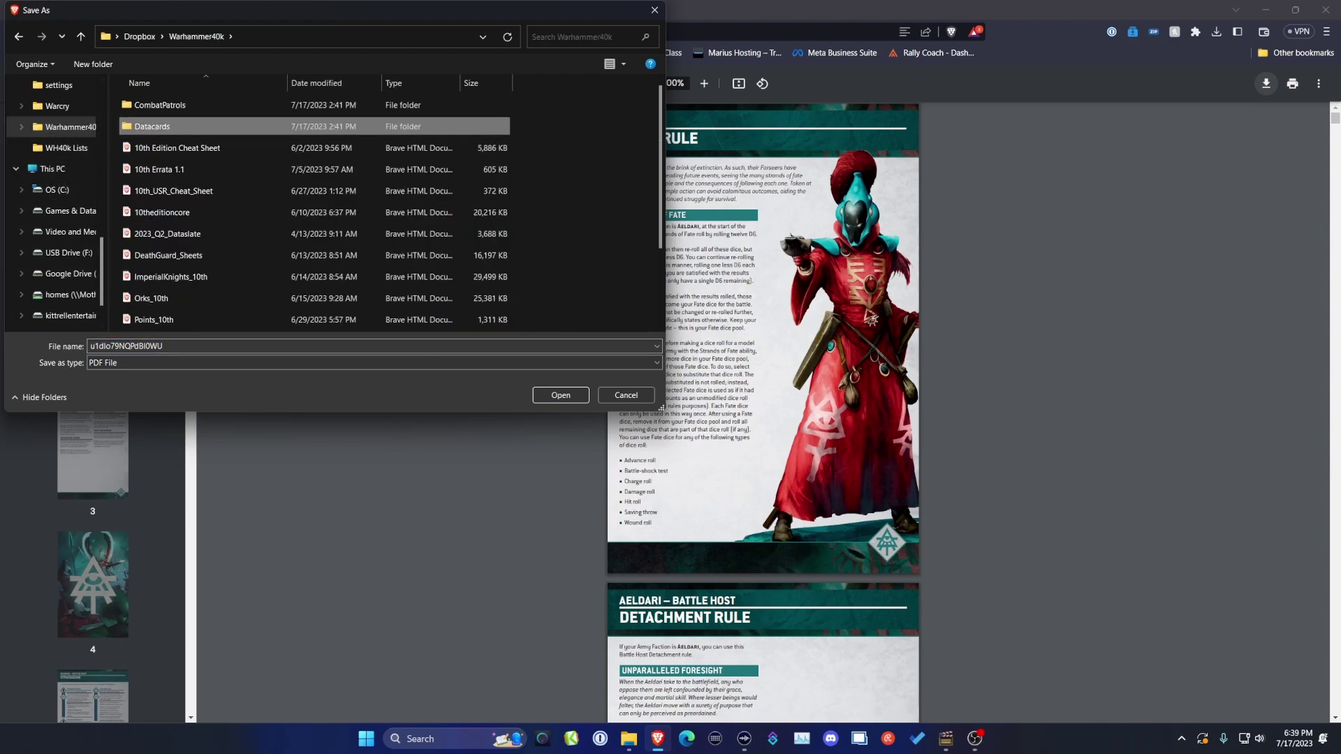
double_click(157, 125)
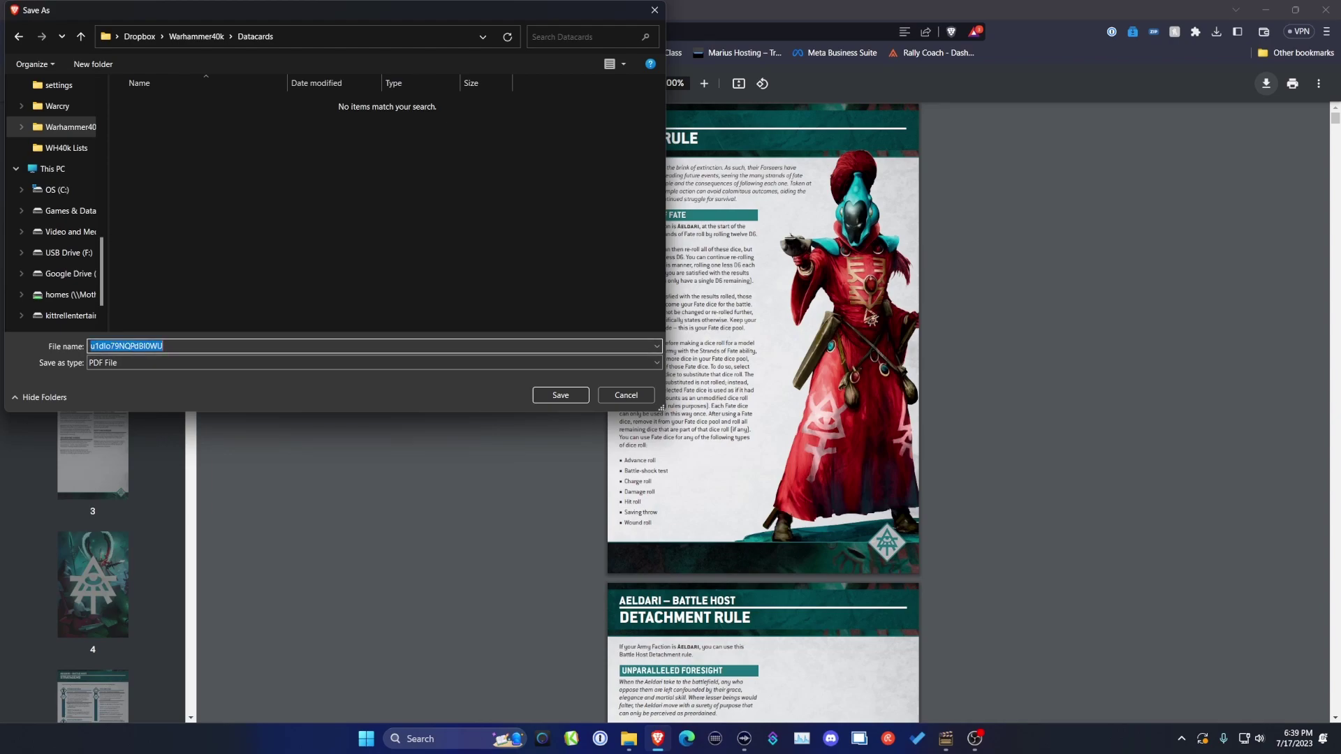
type("Aeldari")
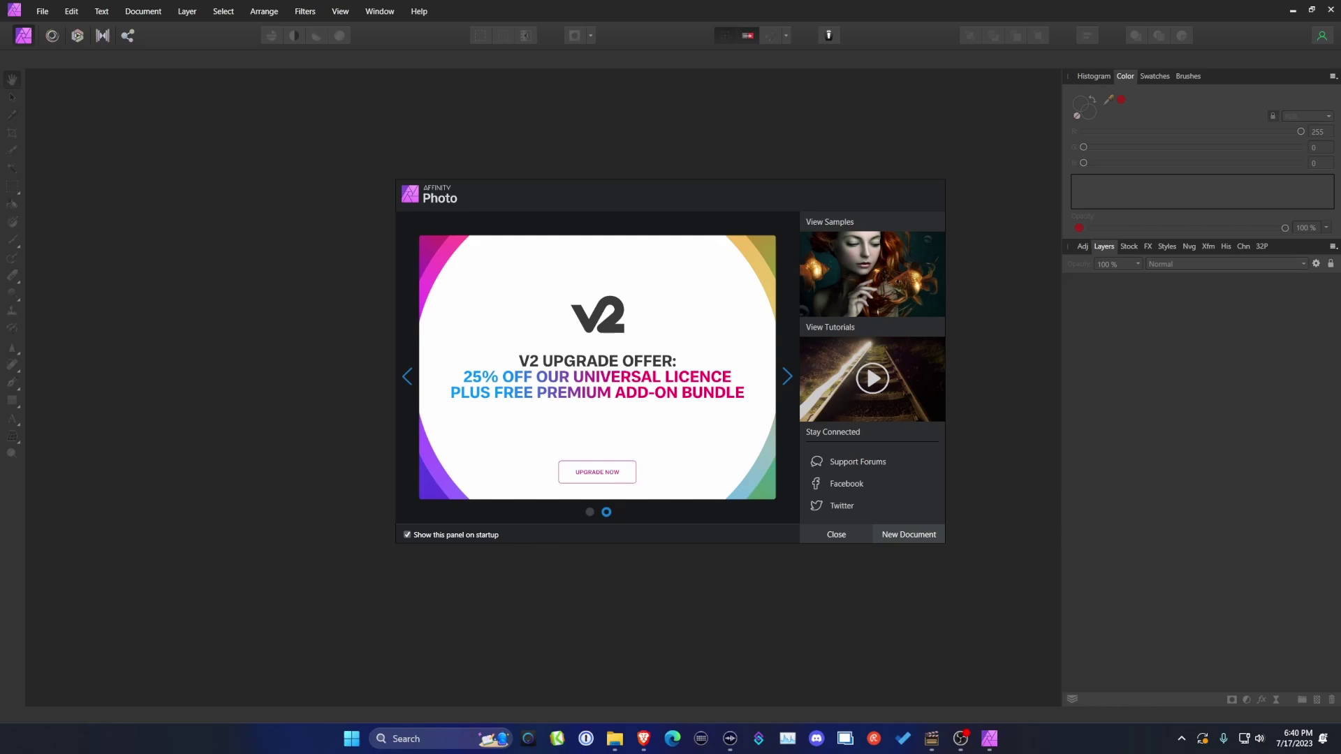
Dismiss the Affinity Photo welcome screen and bring up the File Open dialog.
key("Escape")
key("alt+f")
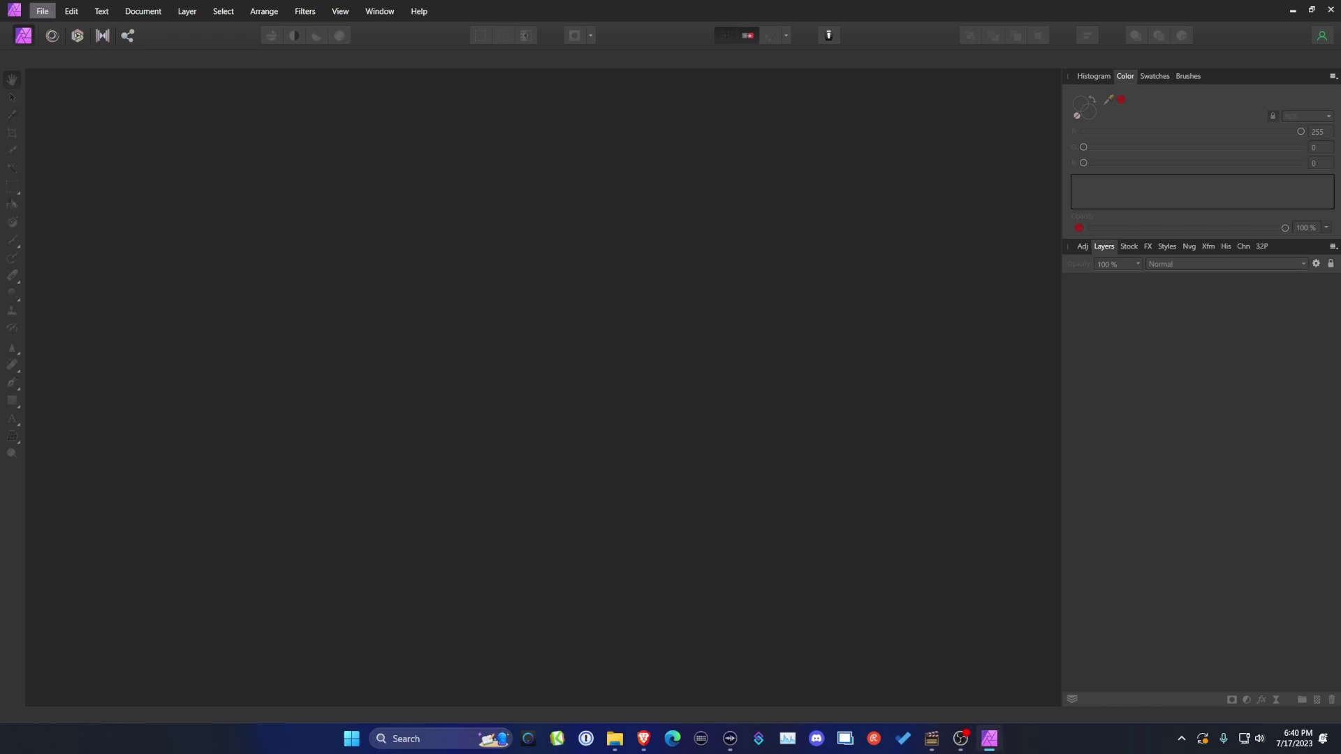
key("Down")
key("Down")
key("Down")
key("Down")
key("Down")
key("Down")
key("Down")
key("Down")
key("Down")
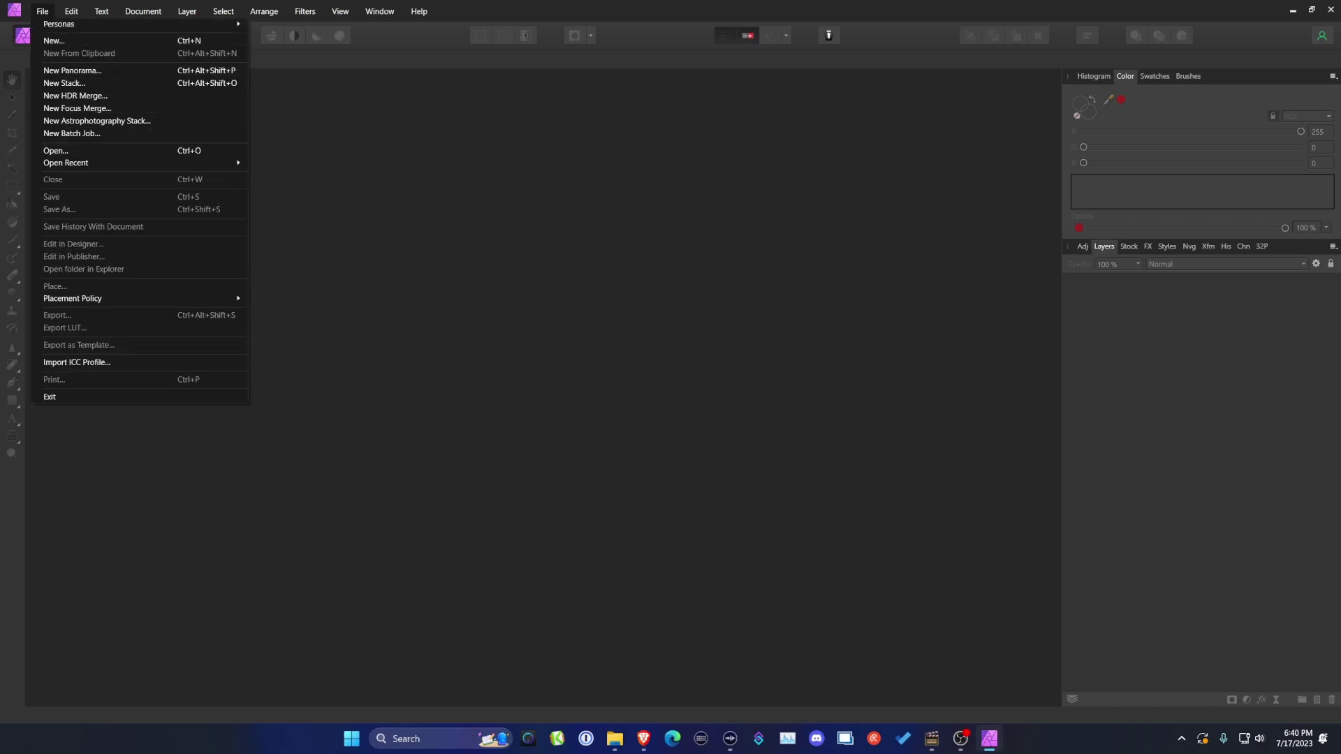
key("Return")
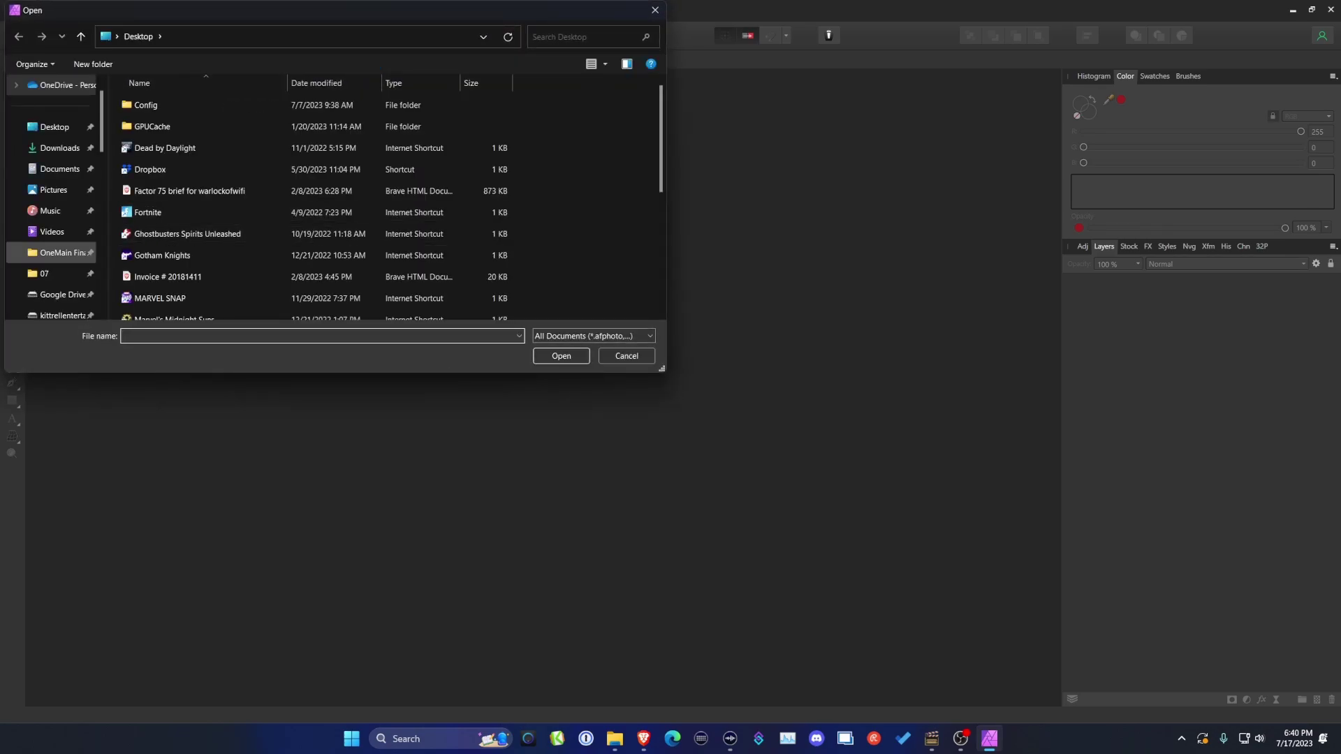
Open the Aeldari PDF from Dropbox > Warhammer40k > Datacards.
scroll(63, 231, "down", 2)
scroll(63, 231, "down", 5)
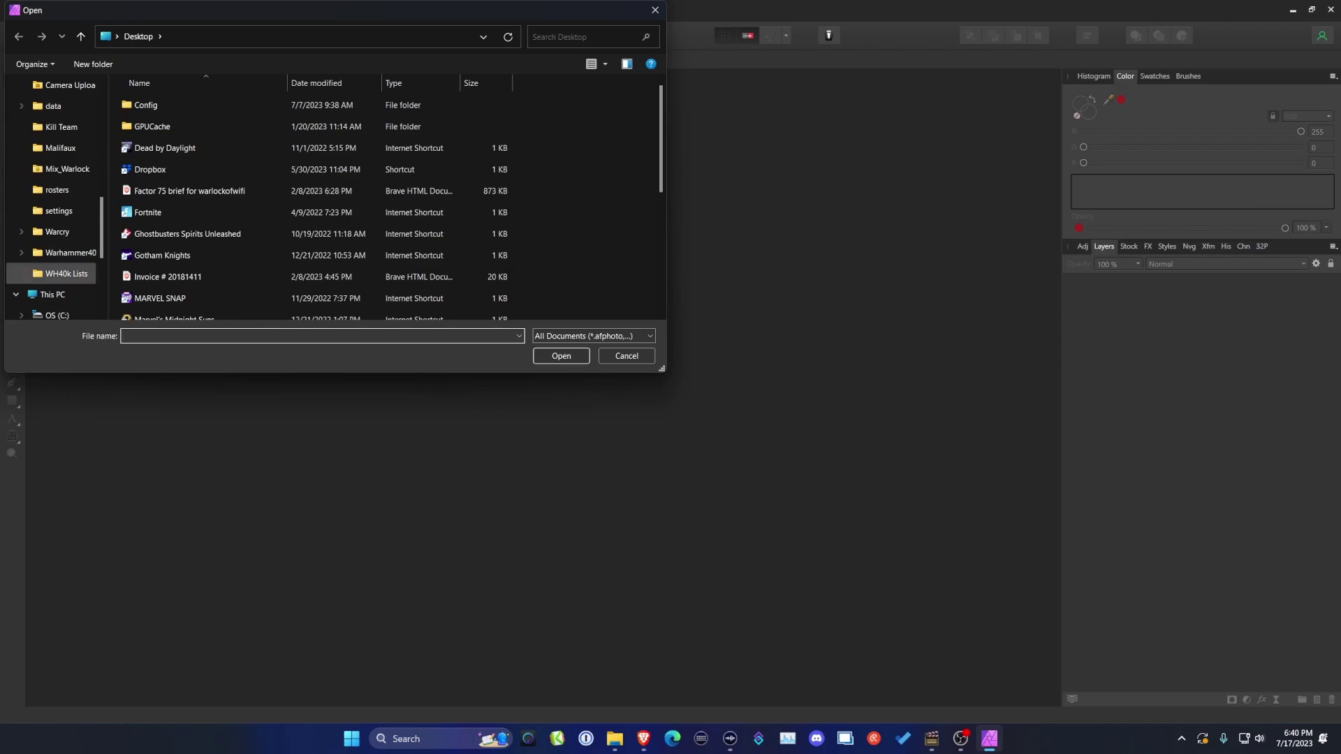
scroll(63, 273, "up", 1)
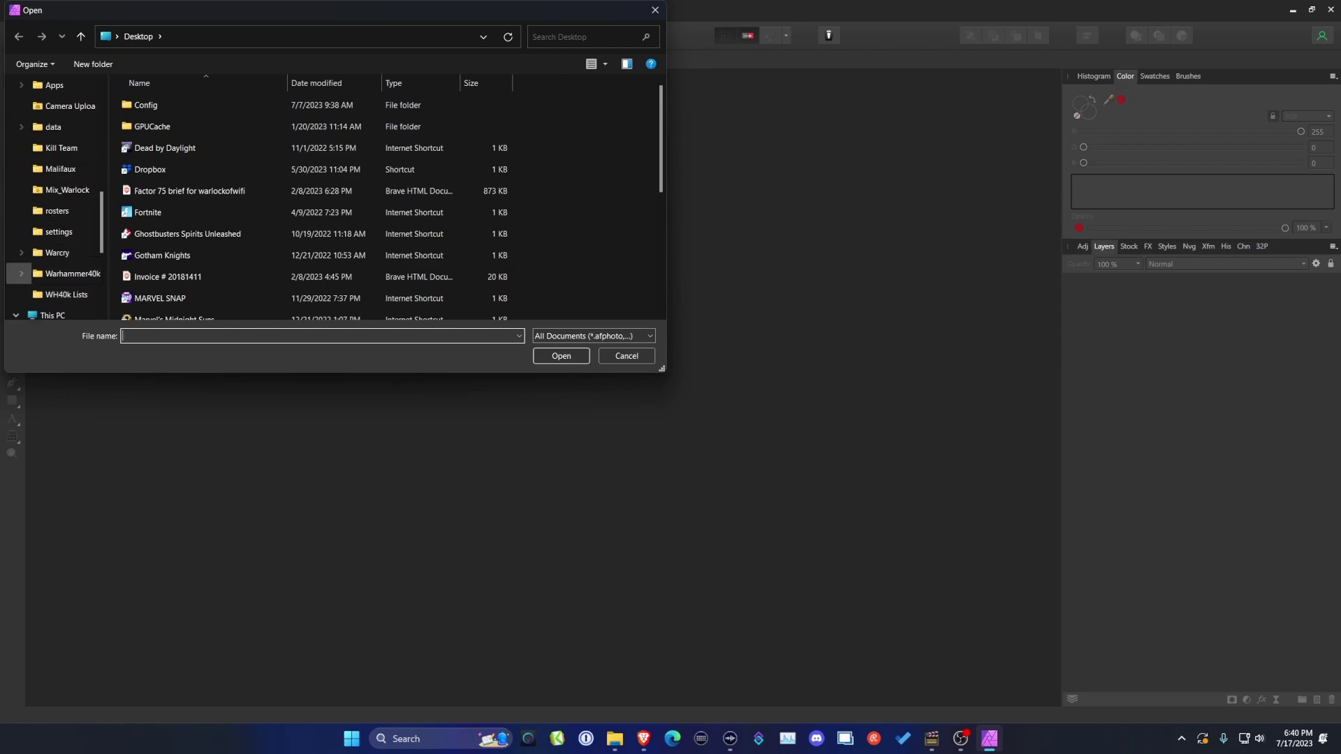
left_click(67, 273)
double_click(175, 126)
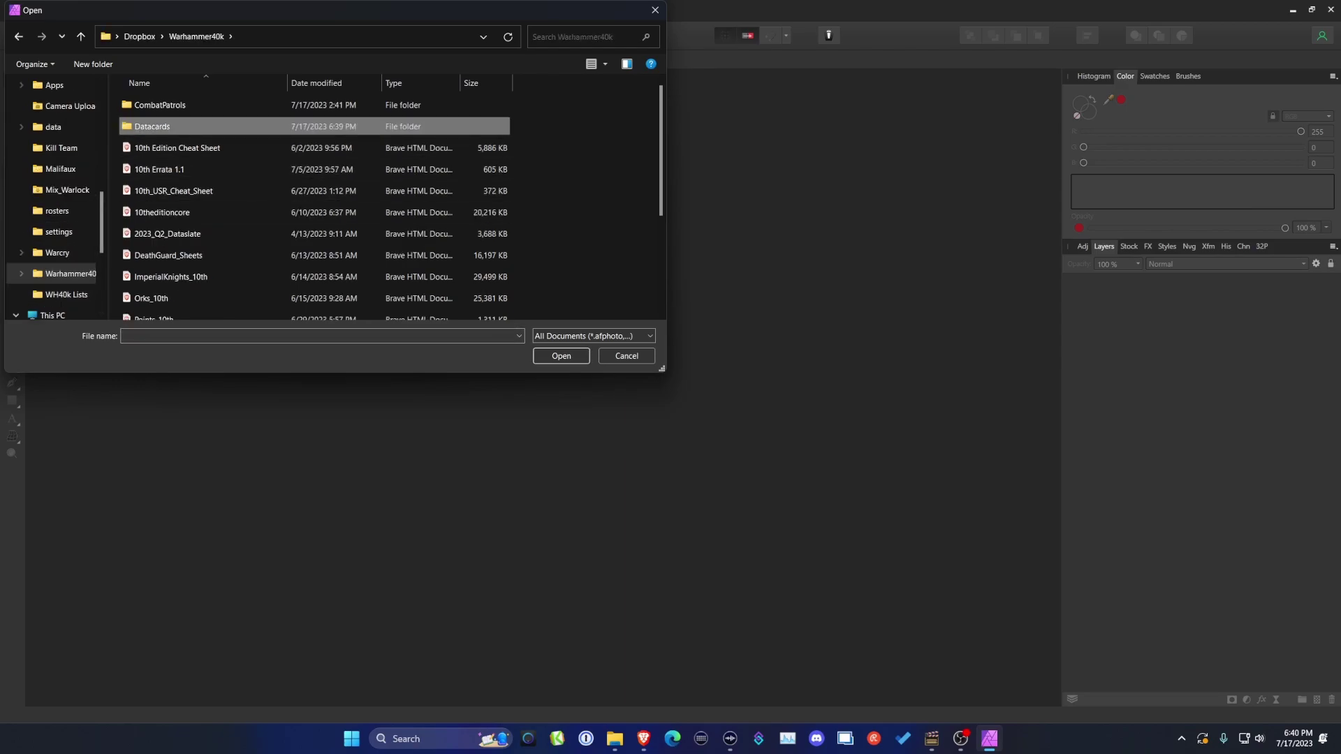
left_click(148, 105)
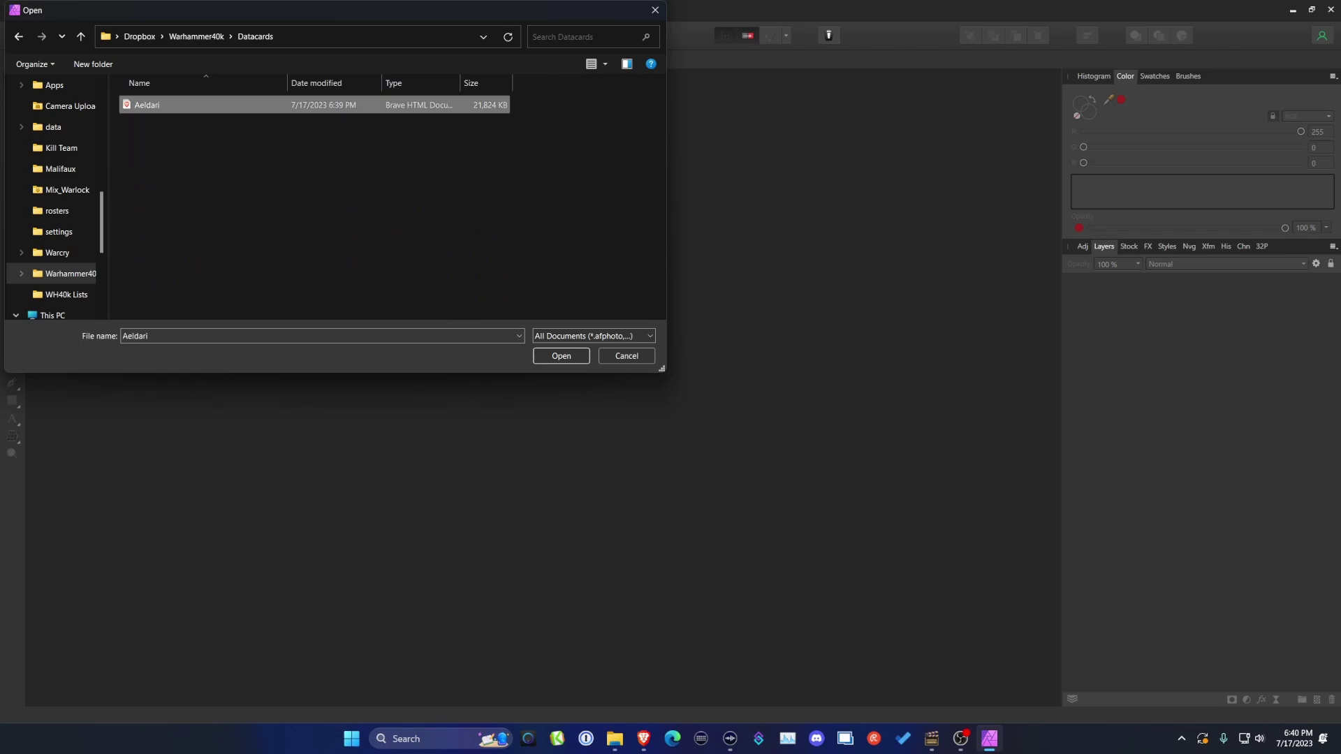
left_click(561, 355)
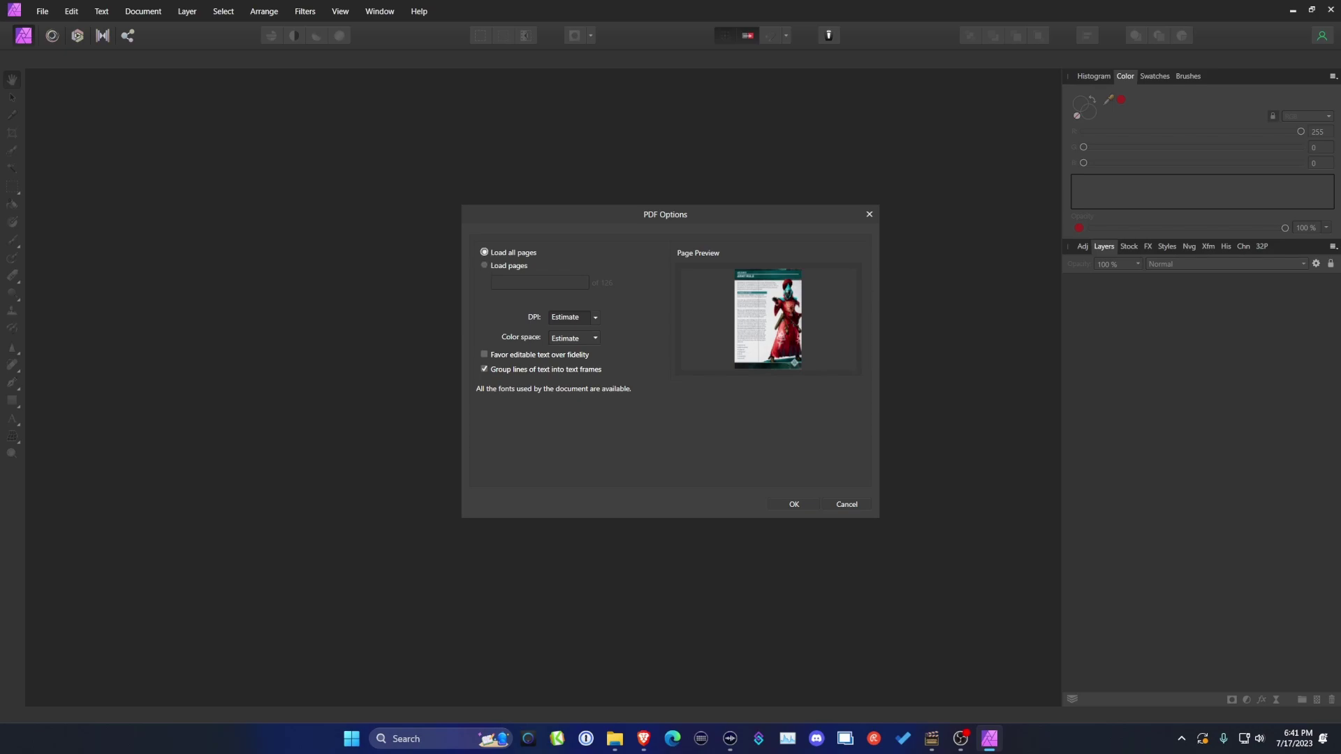
Confirm PDF Options with 'Load all pages' checked to import all 126 pages.
left_click(794, 504)
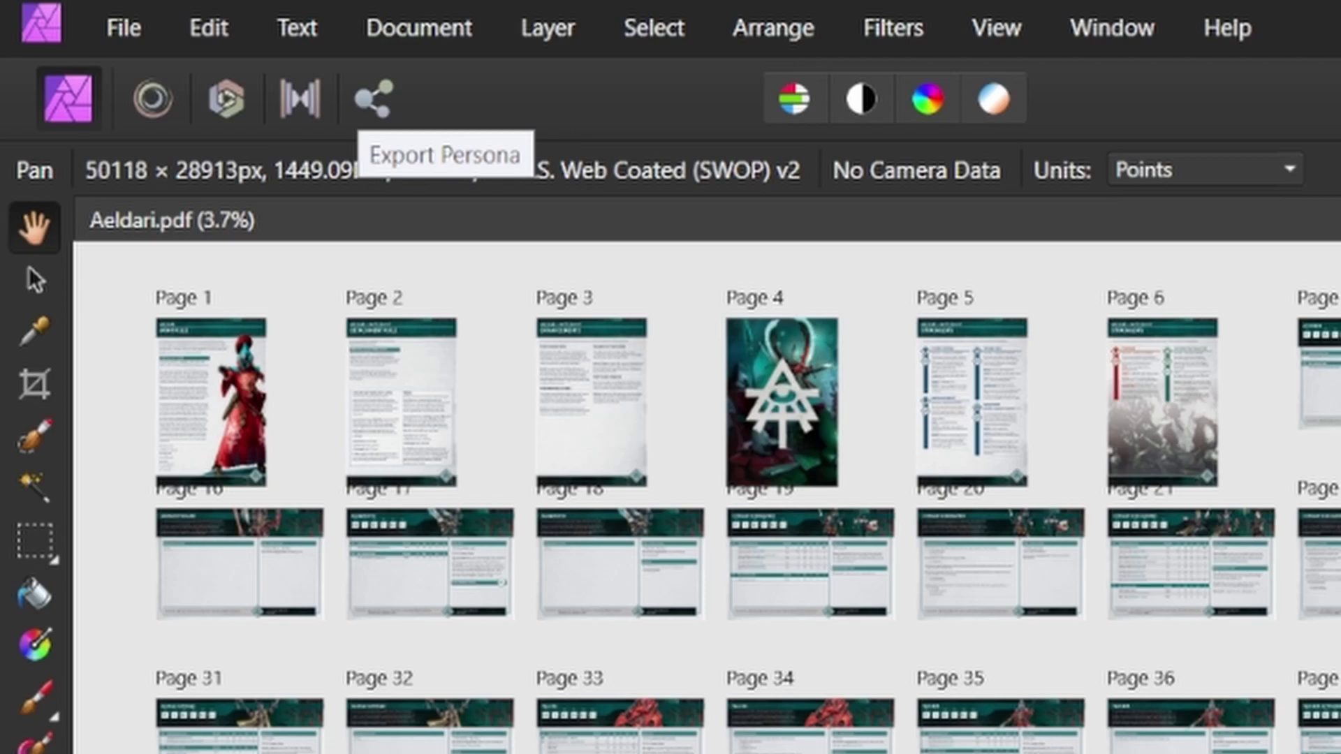
In the Export persona, select every page artboard in Layers and create slices.
left_click(374, 98)
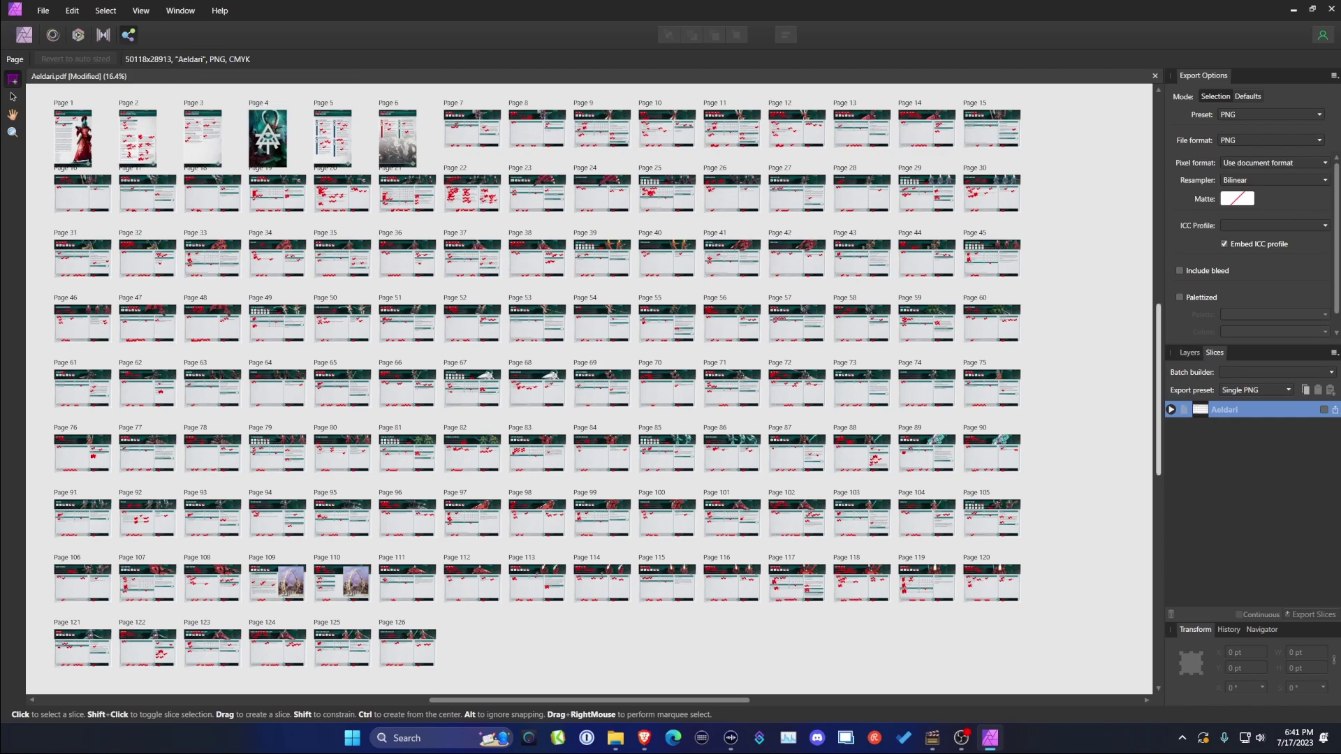
left_click_drag(1163, 391, 1041, 391)
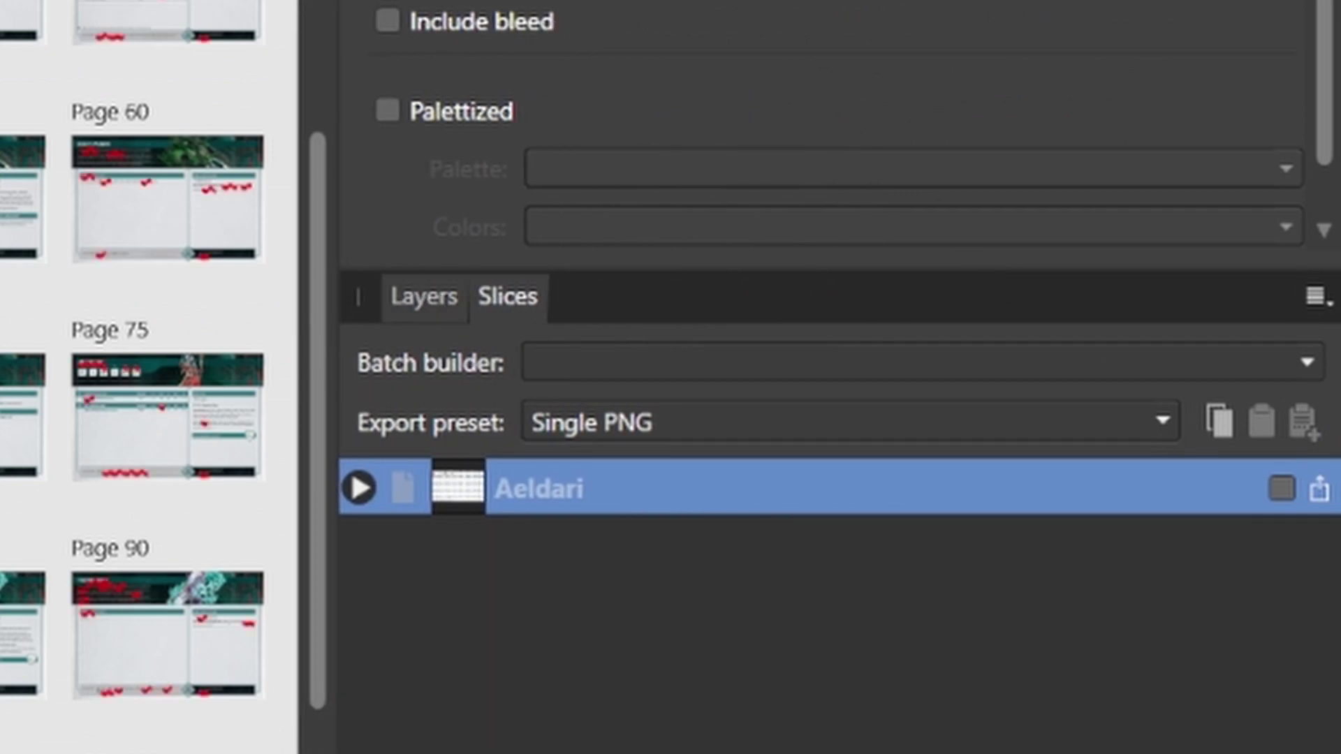
left_click(423, 296)
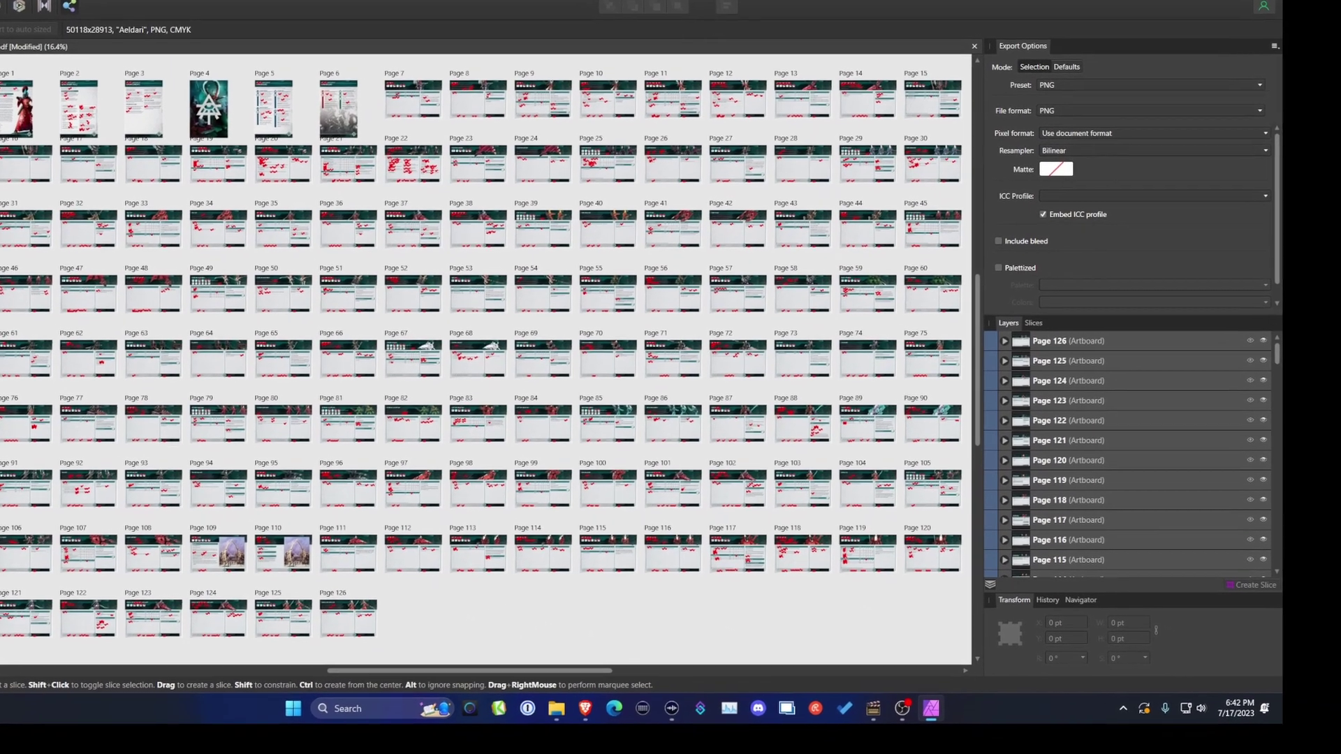
left_click_drag(559, 624, 603, 663)
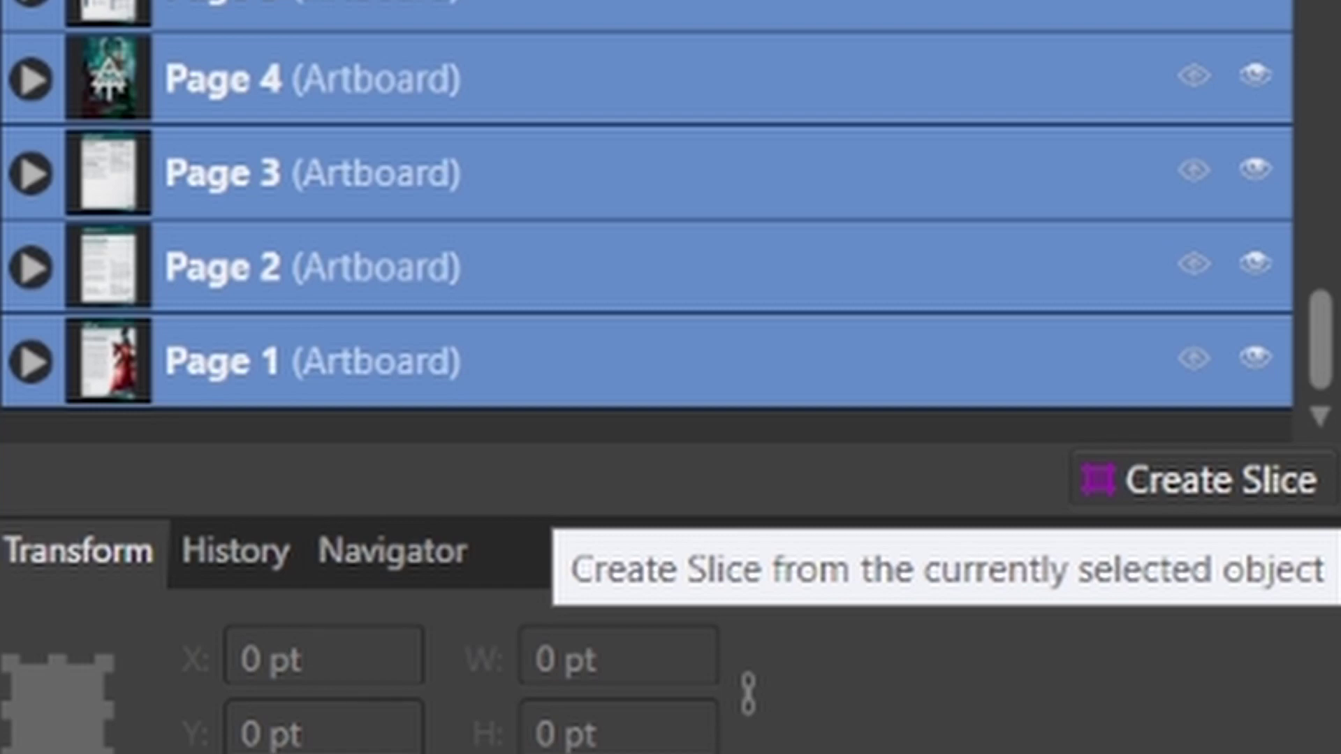
left_click(1201, 480)
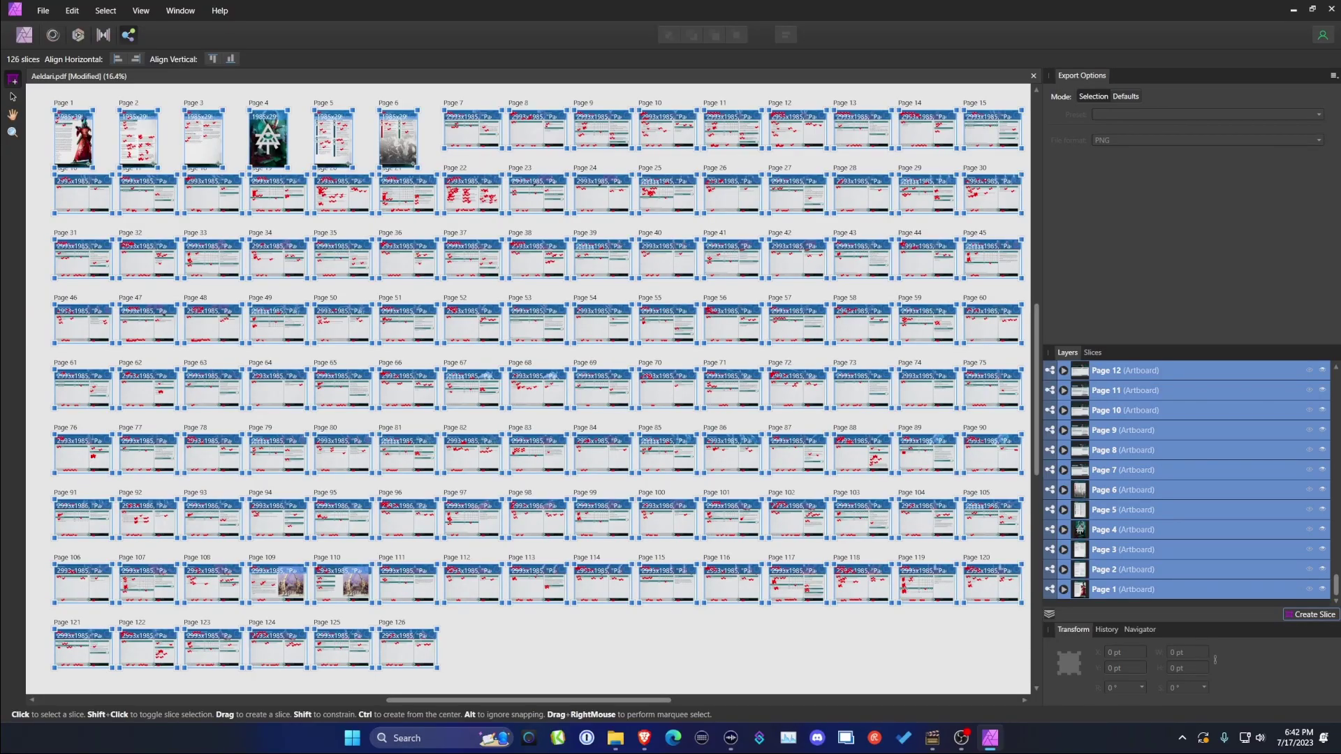
Keep the slices' export preset as Single PNG and start Export Slices.
left_click(1092, 353)
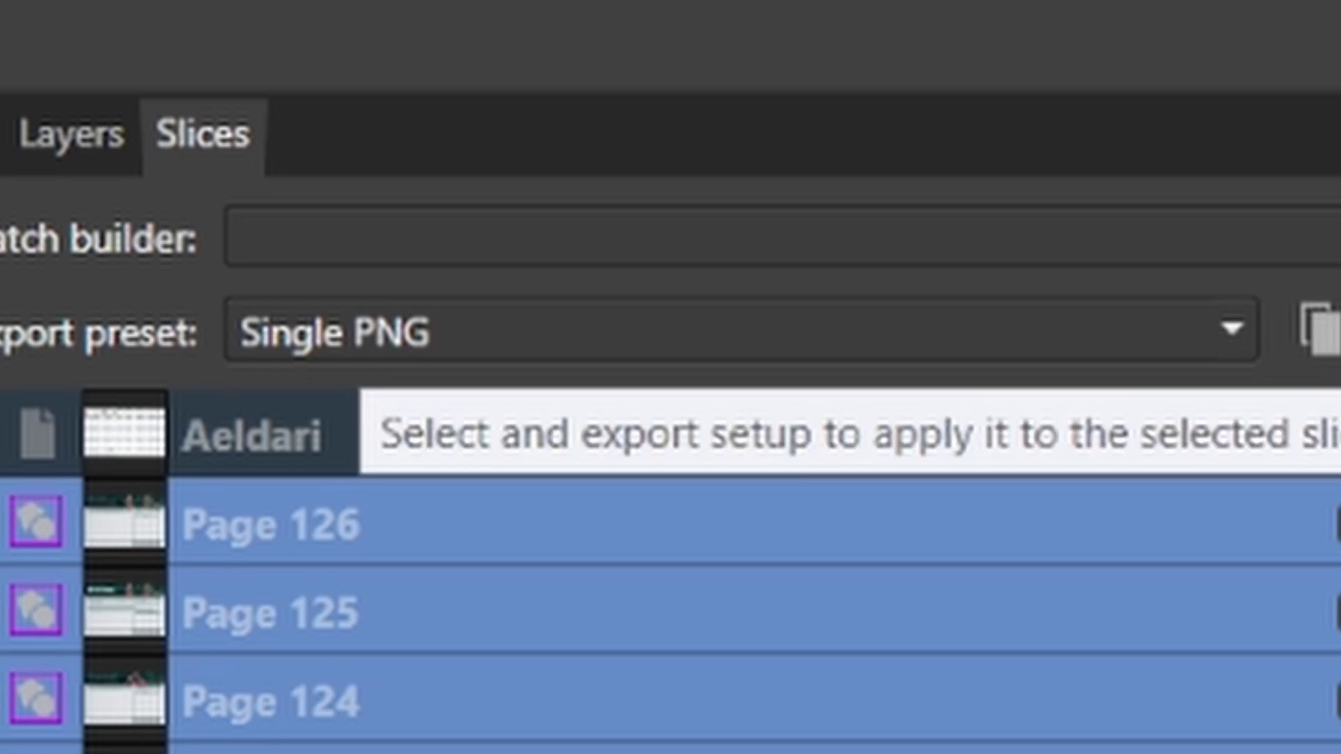
left_click(349, 332)
scroll(775, 559, "up", 1)
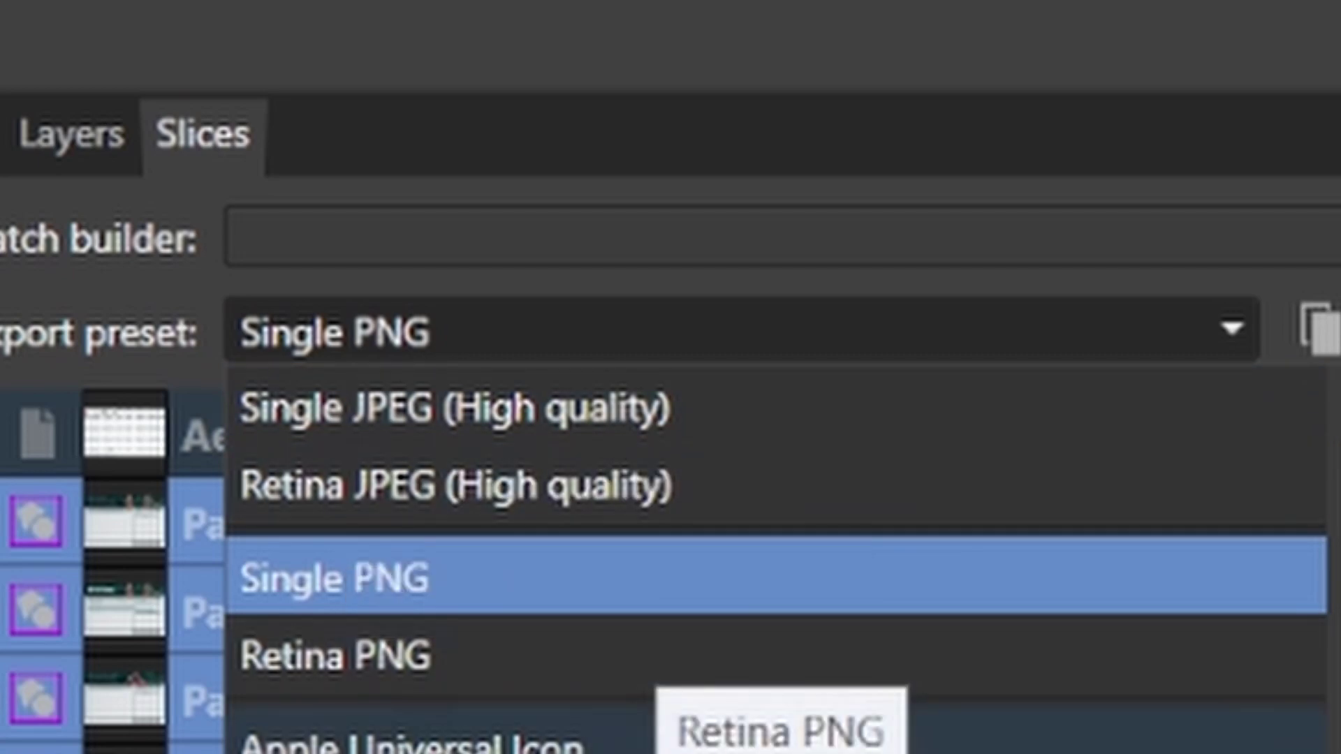
scroll(433, 706, "down", 3)
scroll(775, 558, "up", 3)
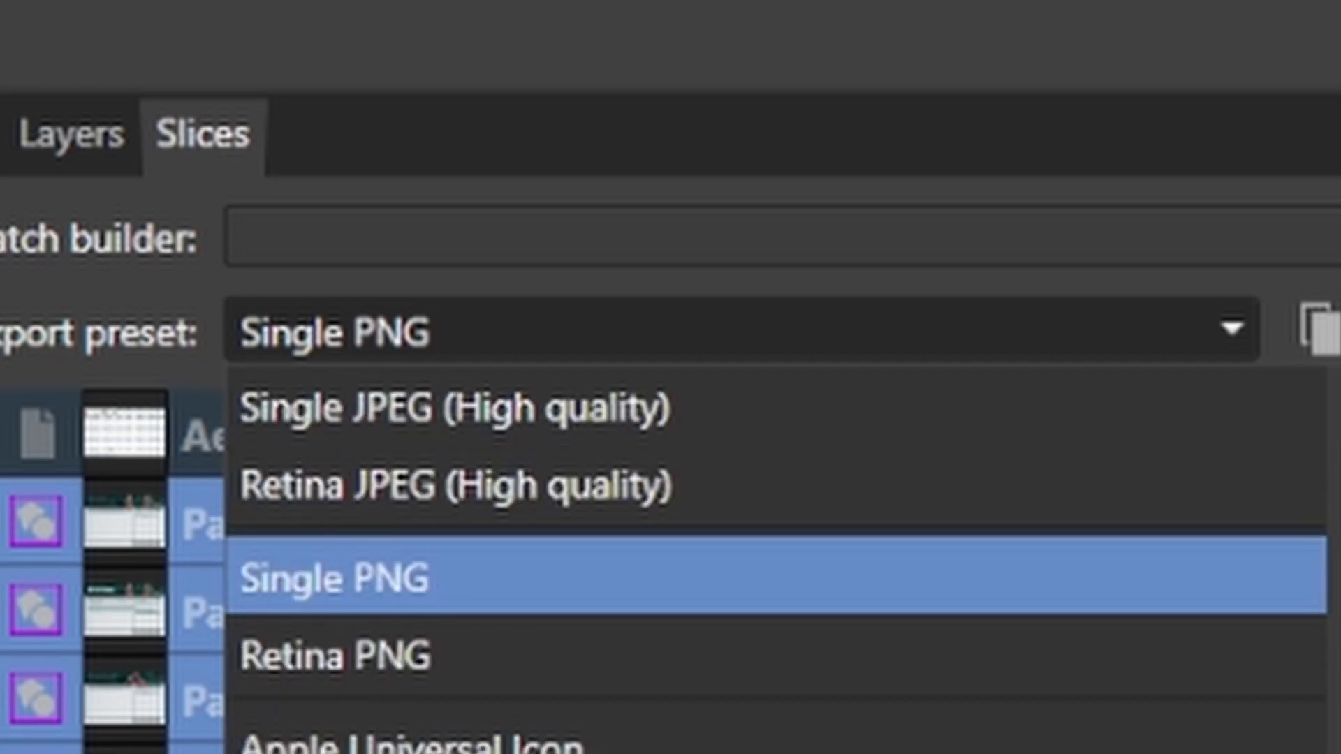
key("Escape")
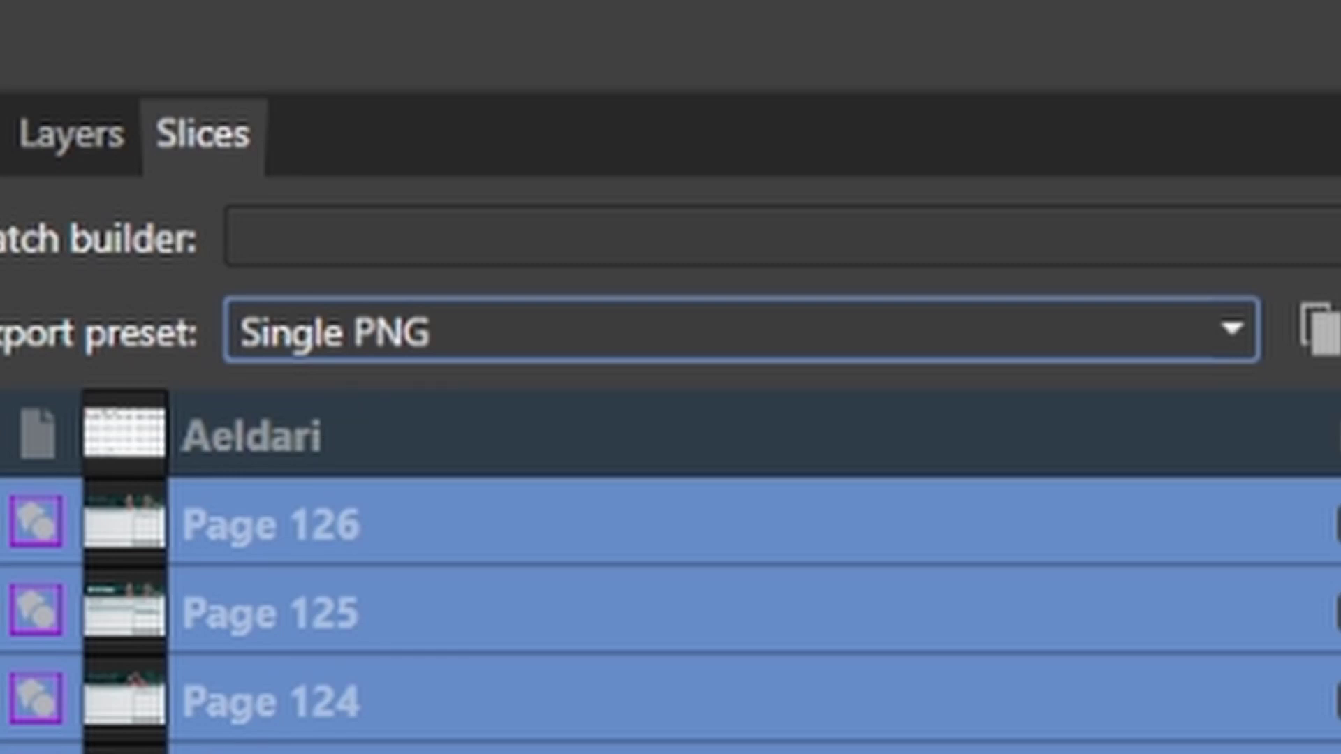
left_click(1300, 614)
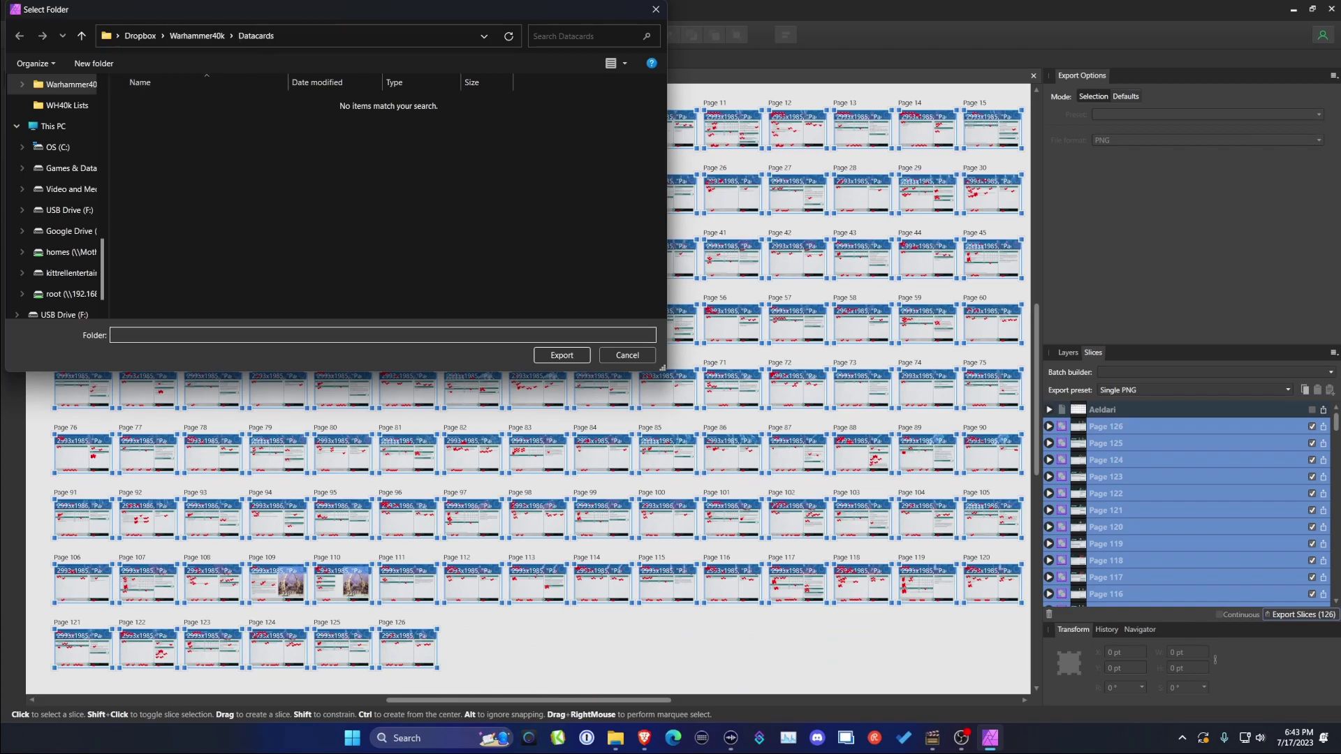
Create an 'Aeldari Cards' folder inside Datacards and export the slices into it.
right_click(322, 228)
mouse_move(370, 446)
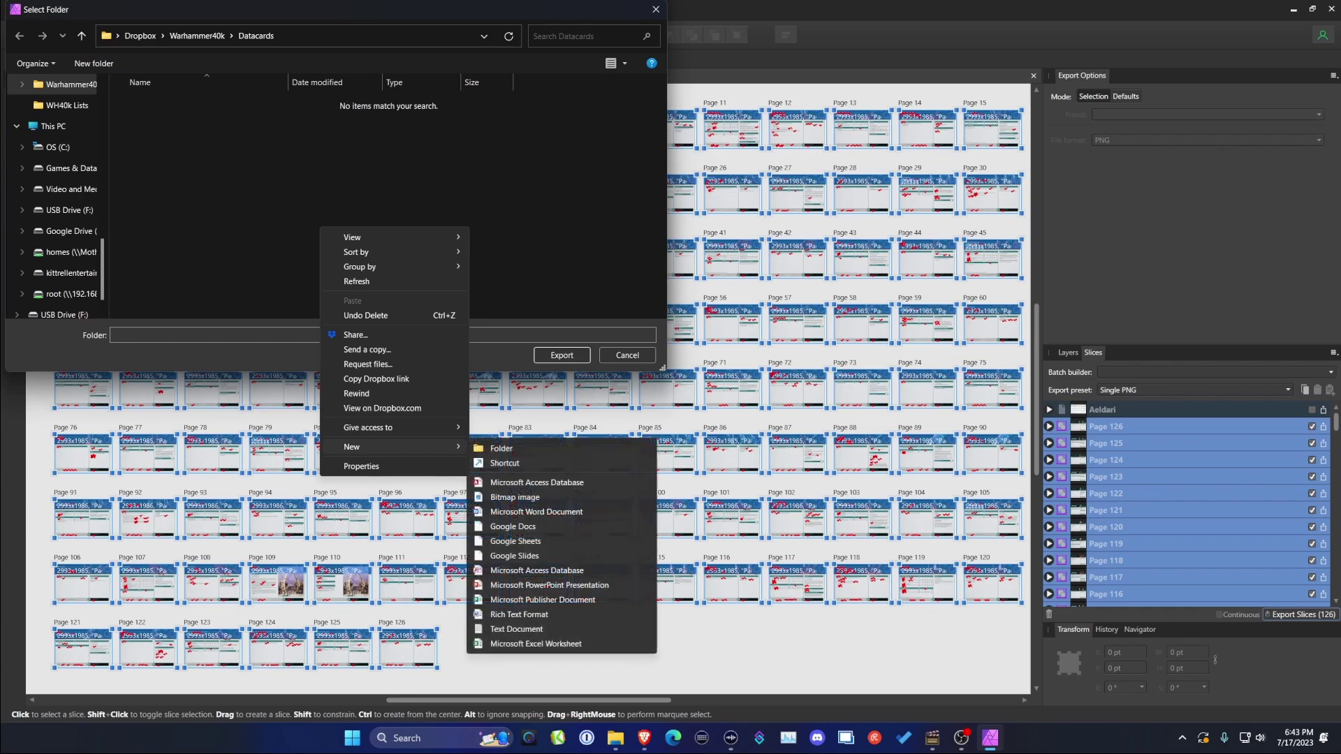
left_click(500, 455)
type("Ael")
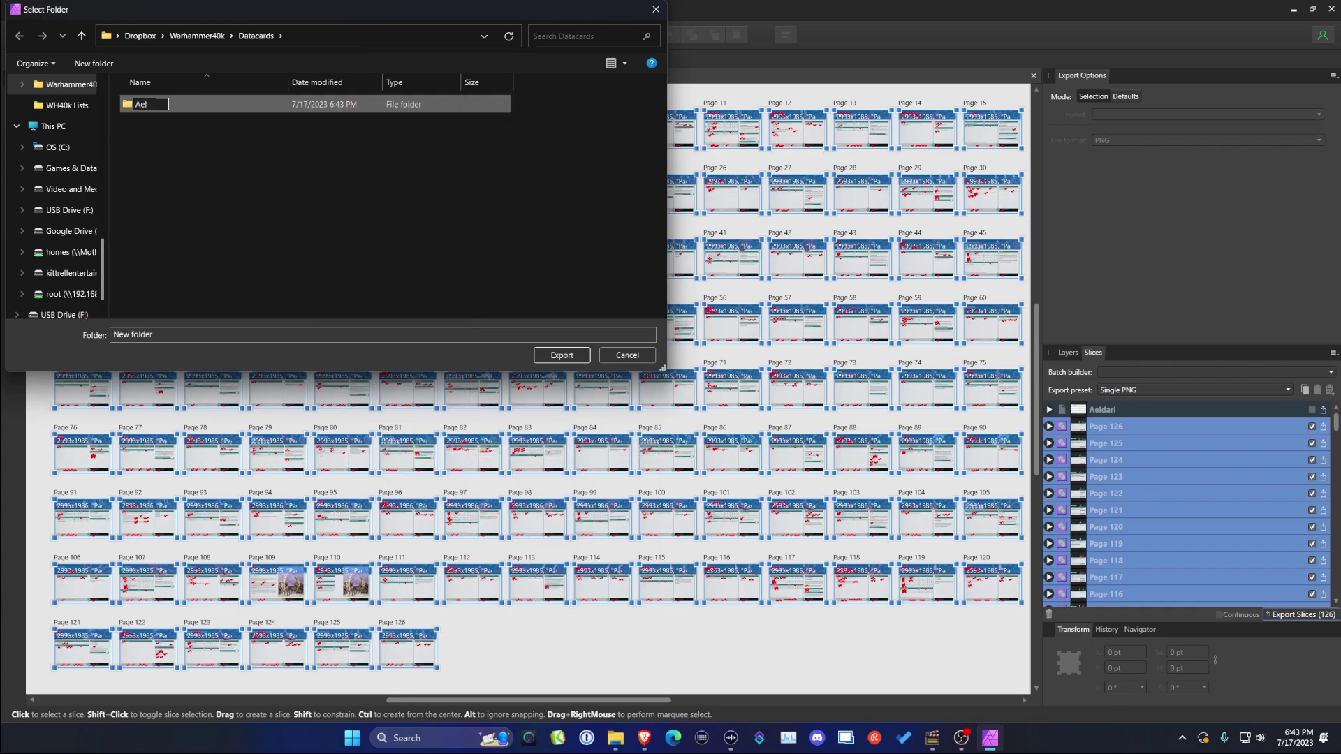
type("dari Cards")
key("Return")
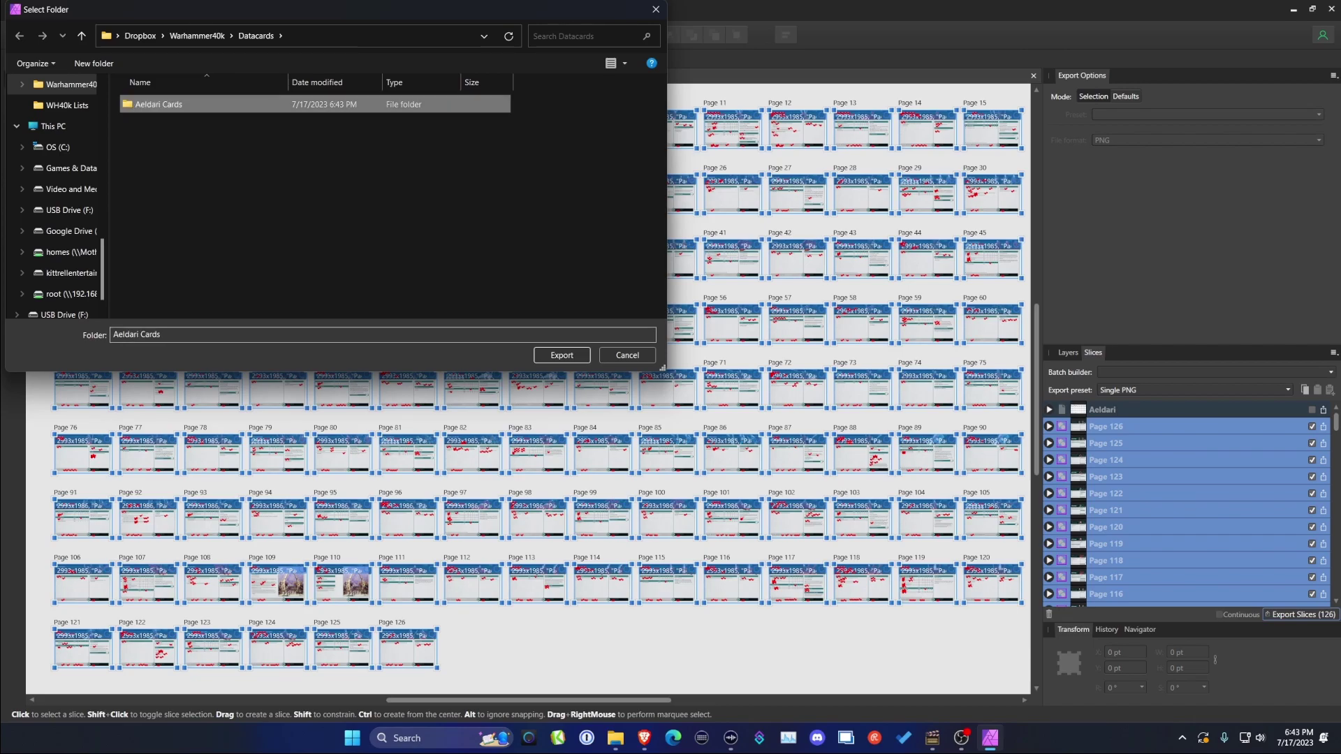
key("Return")
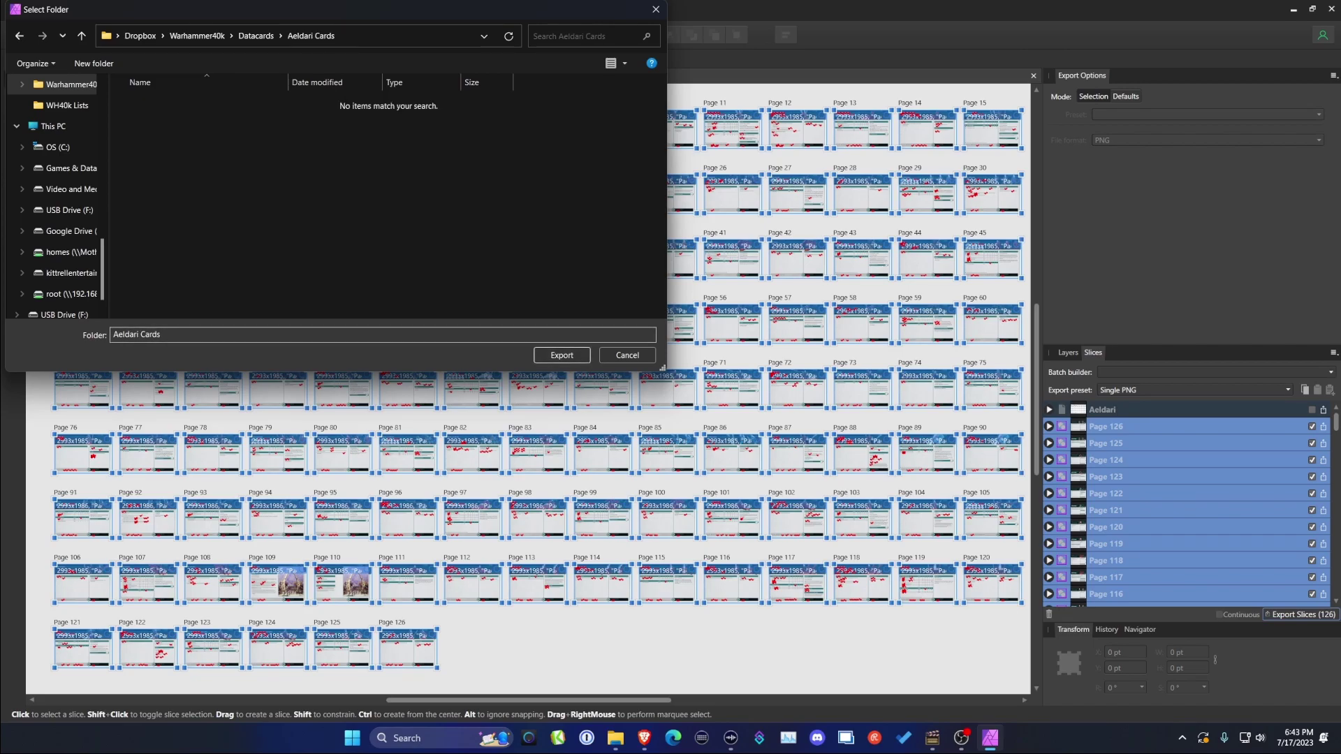
key("Return")
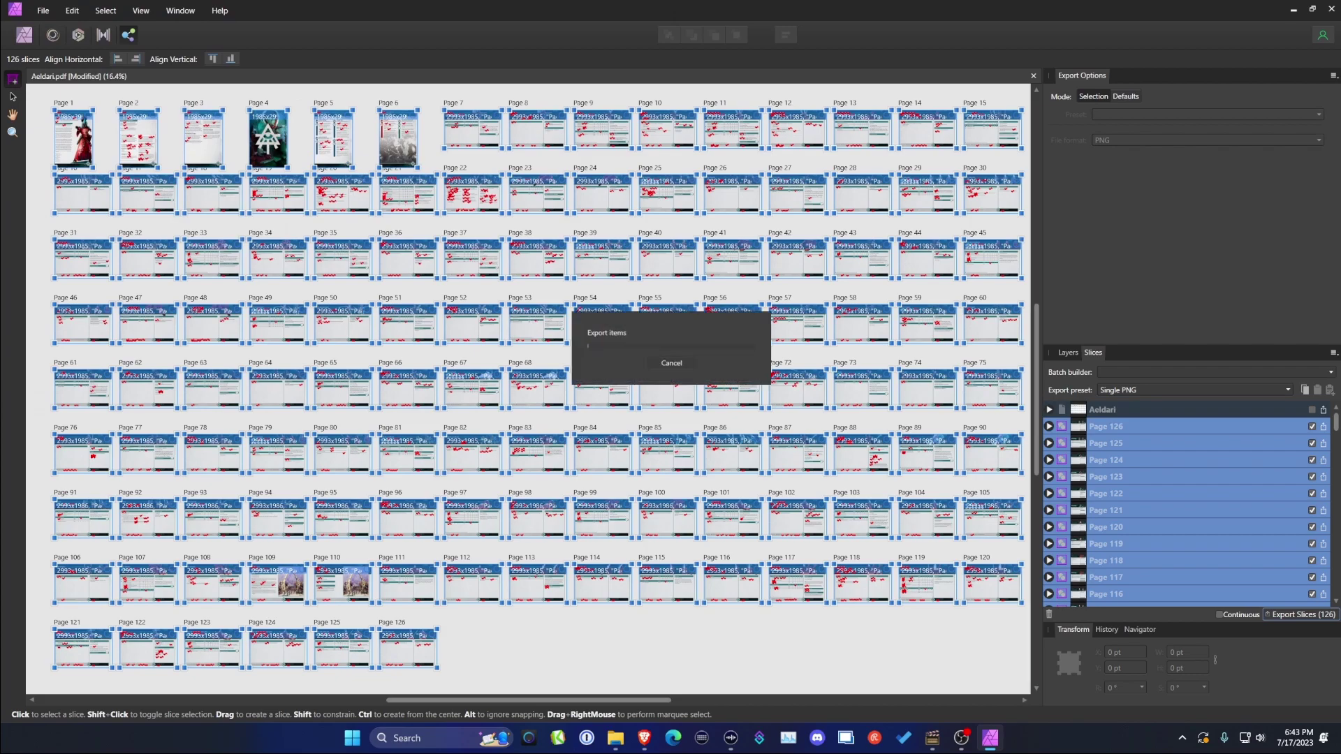